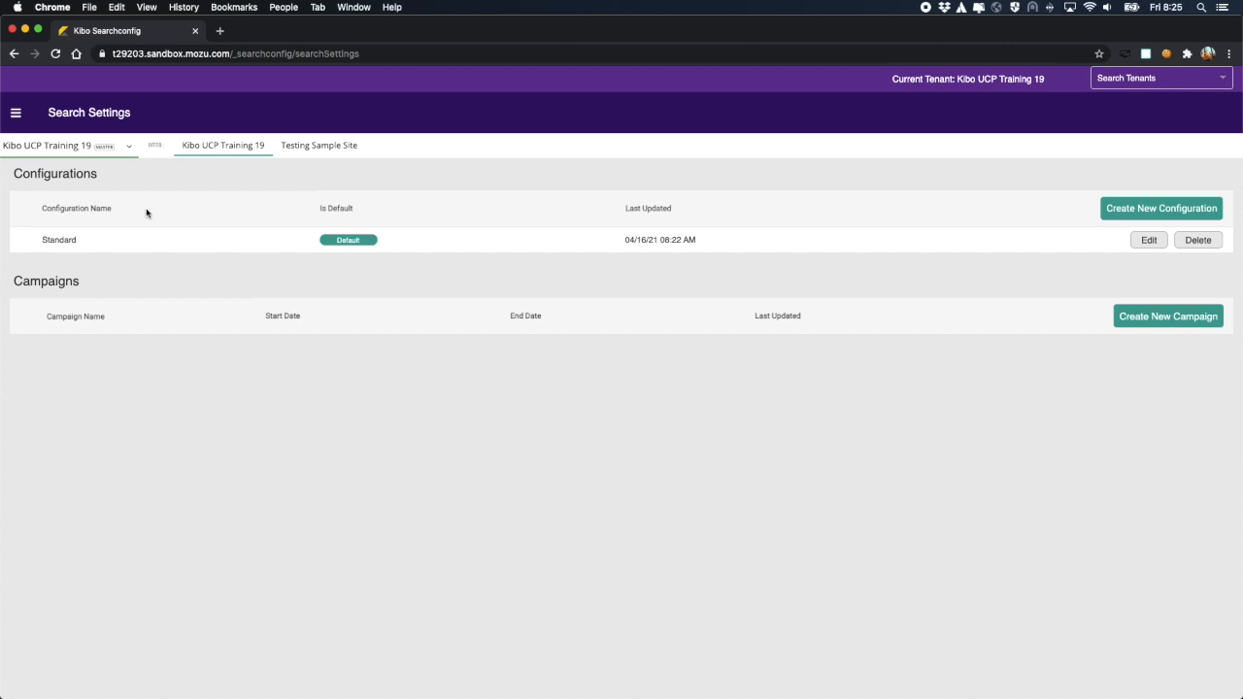
- Open the Search Settings page under Marketing
click(16, 114)
click(45, 126)
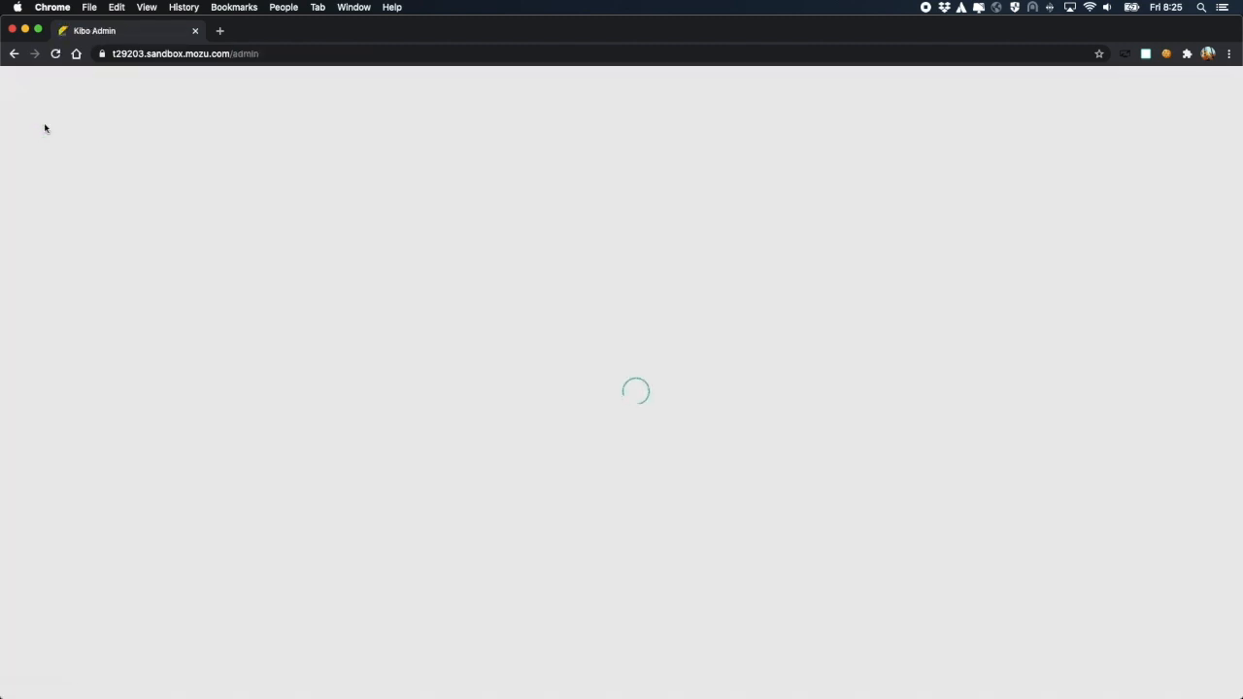
click(16, 113)
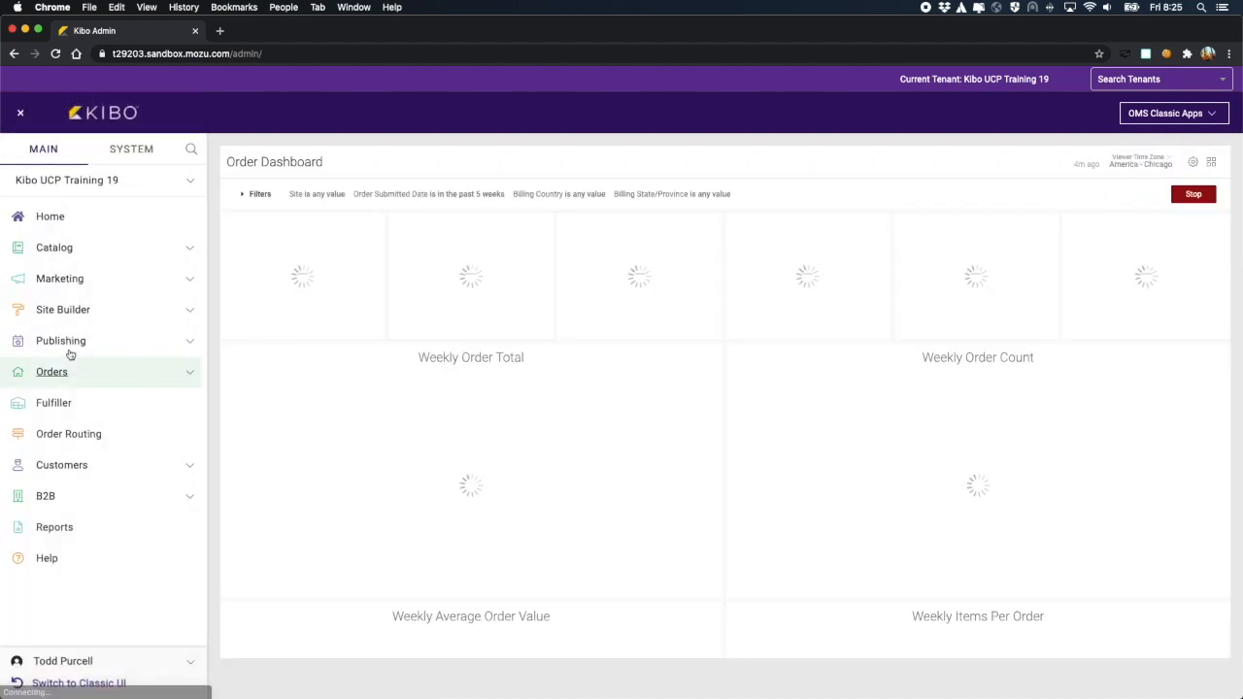
click(68, 283)
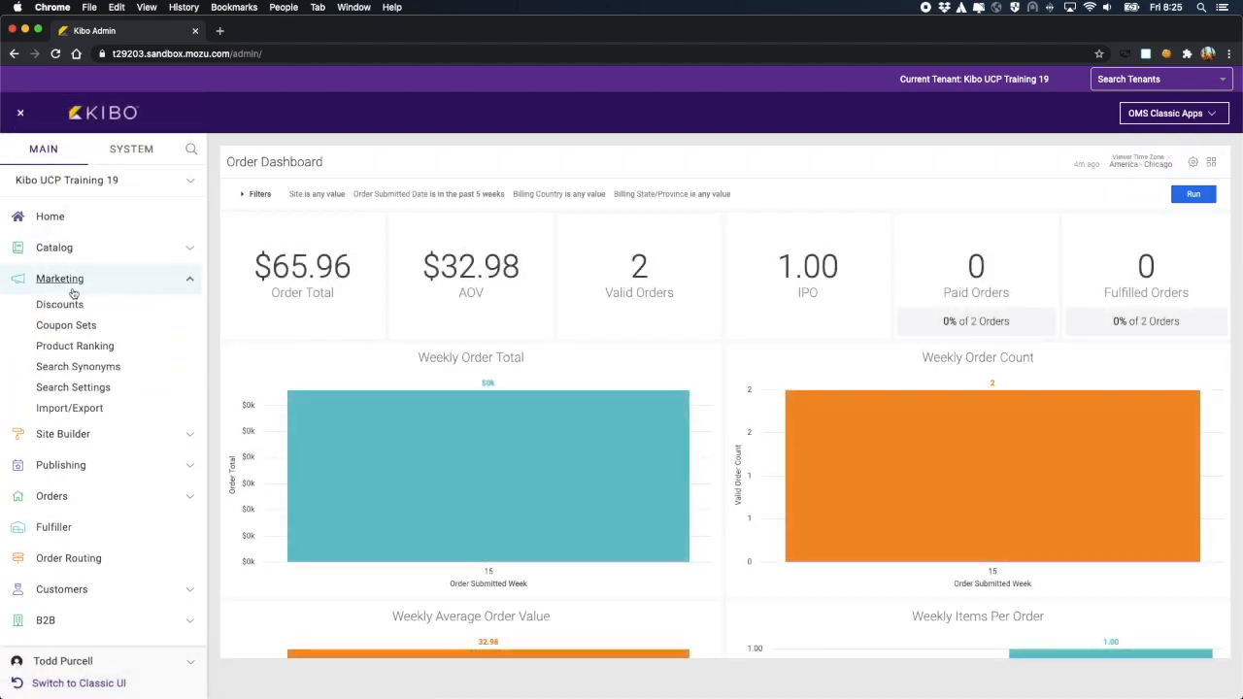
click(105, 388)
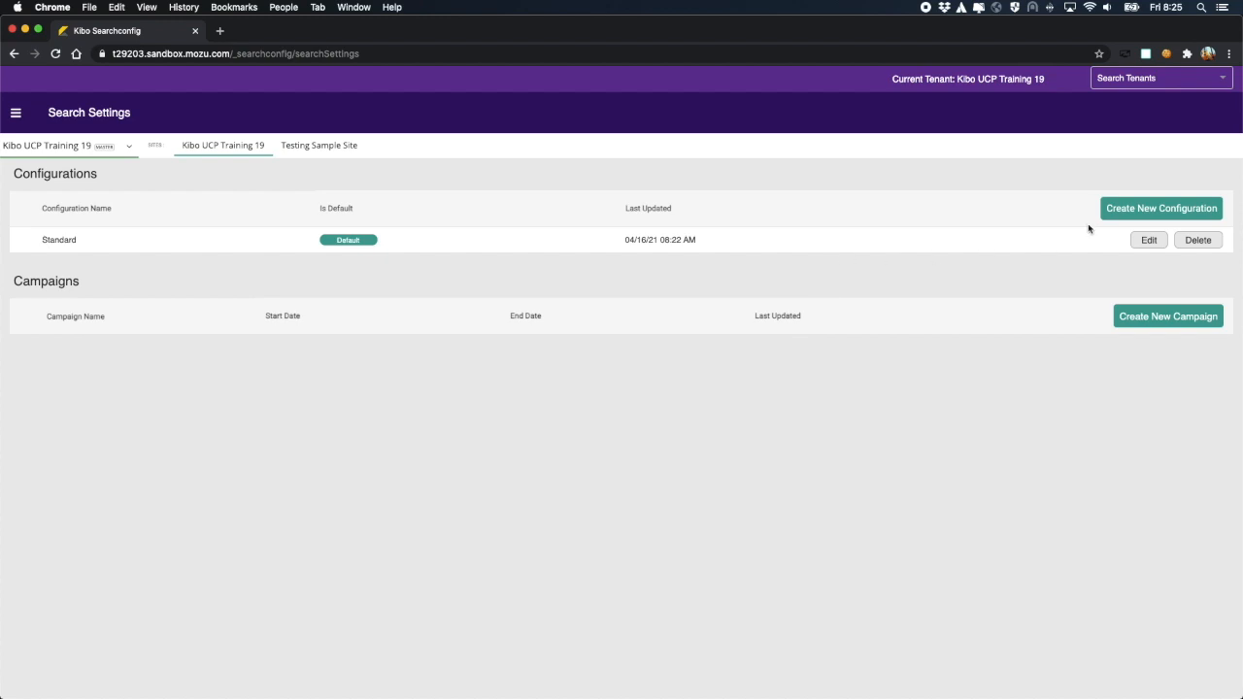
- Create and save a new search configuration named NBAFinals
click(1168, 208)
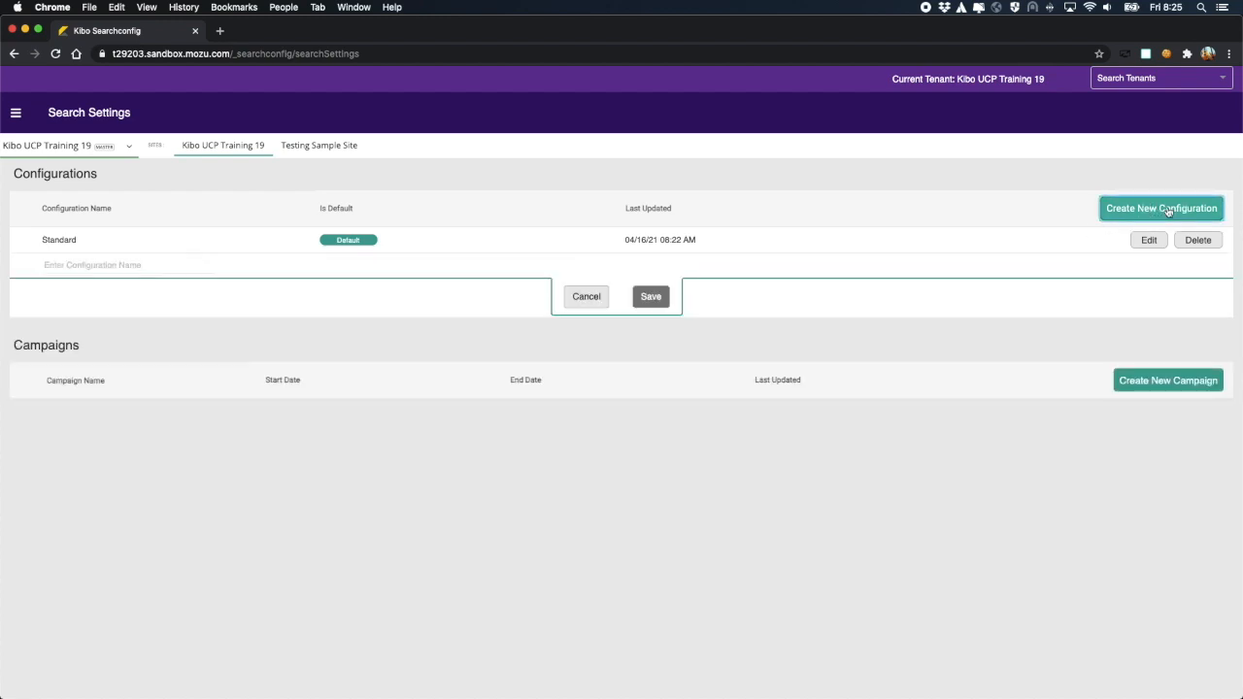
click(93, 264)
text(N)
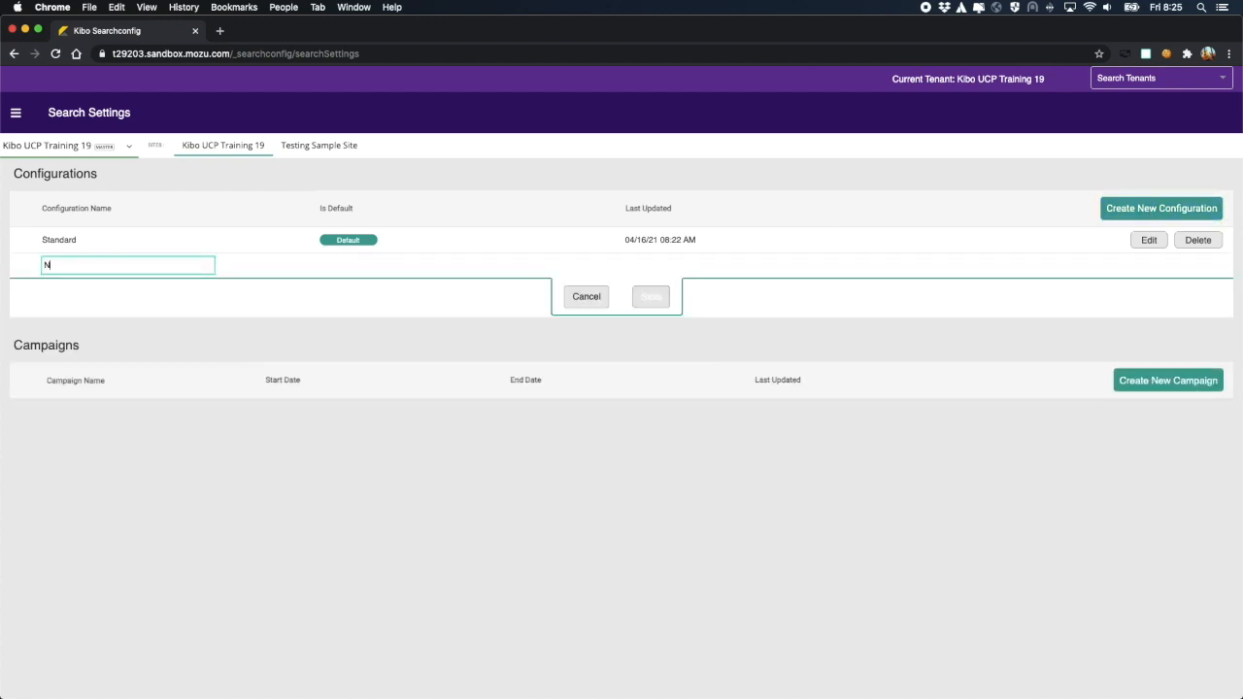
text(BAFinals)
click(652, 296)
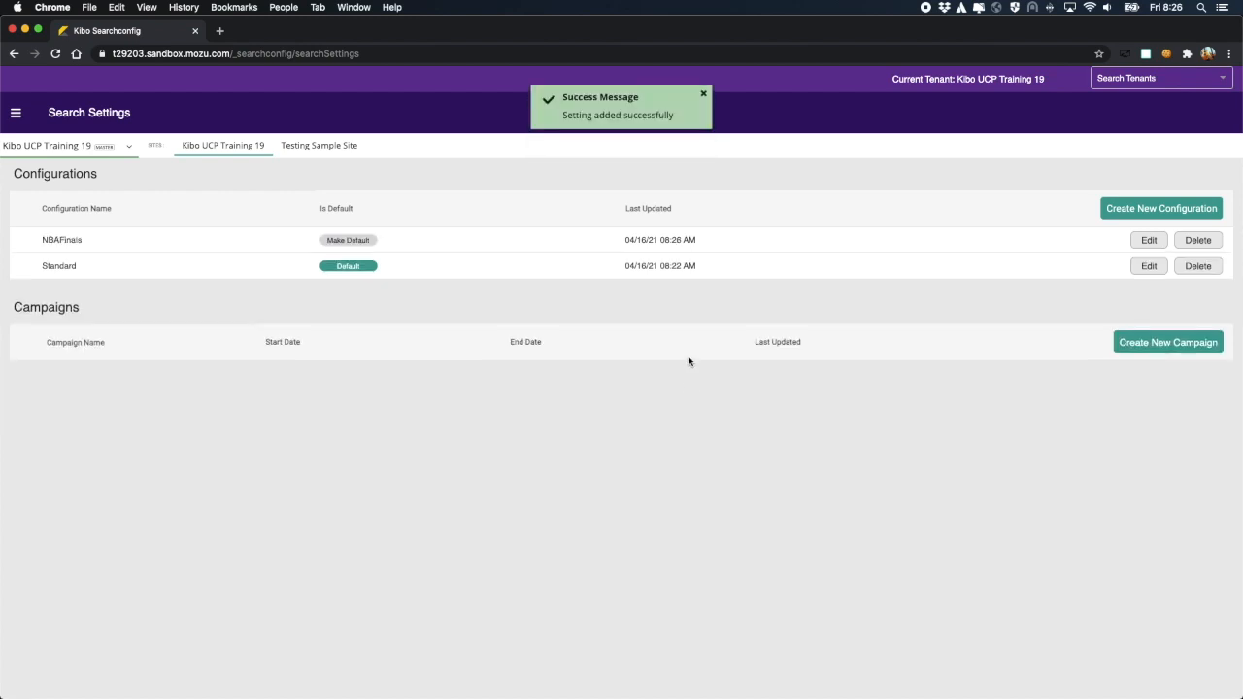
- Make NBAFinals the default configuration for the site, and switch the default back to Standard
click(342, 249)
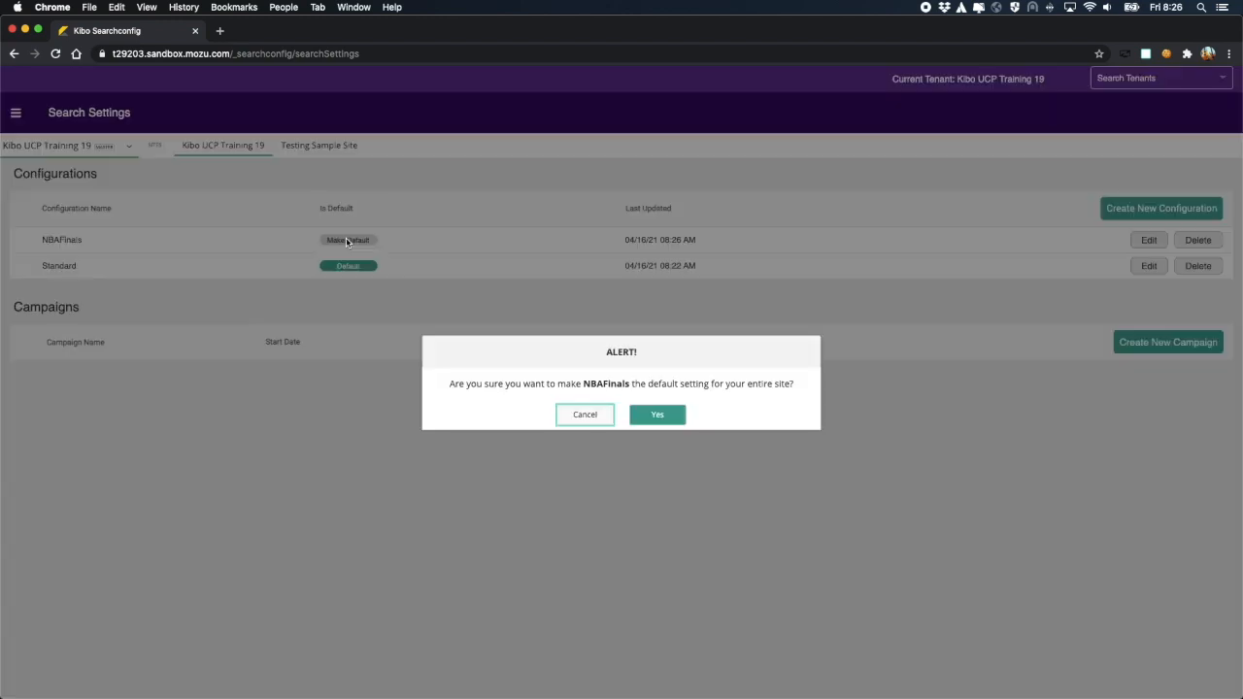
click(657, 415)
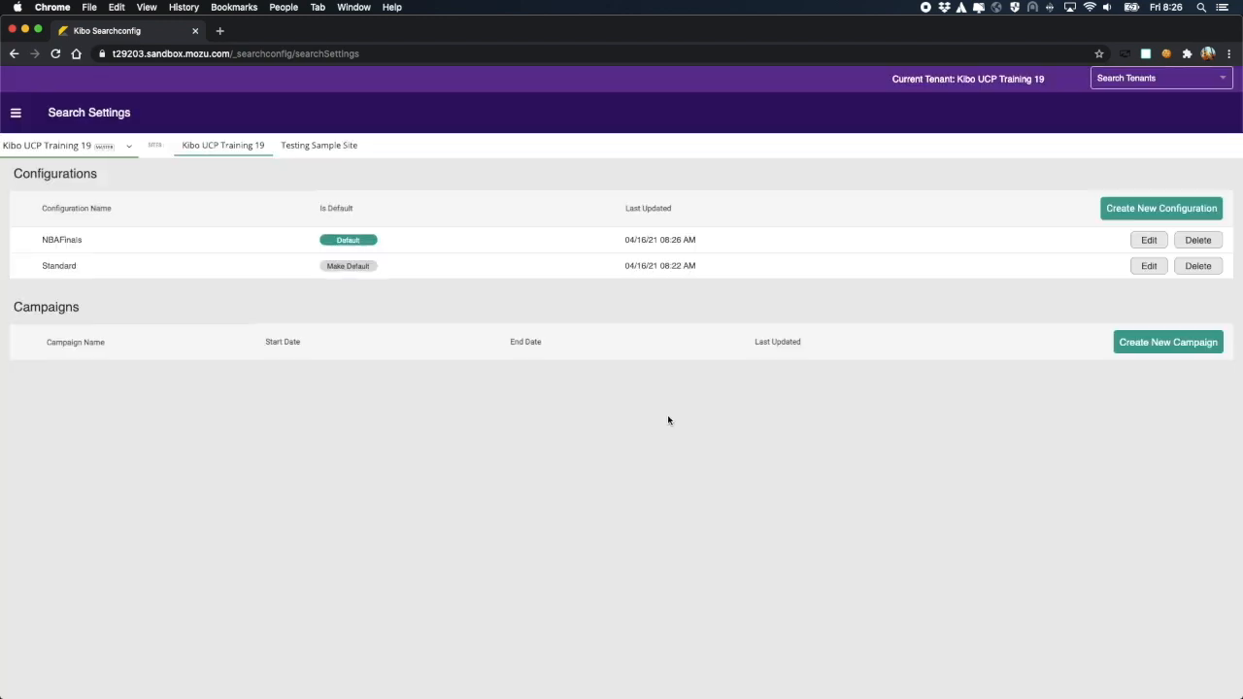
click(350, 265)
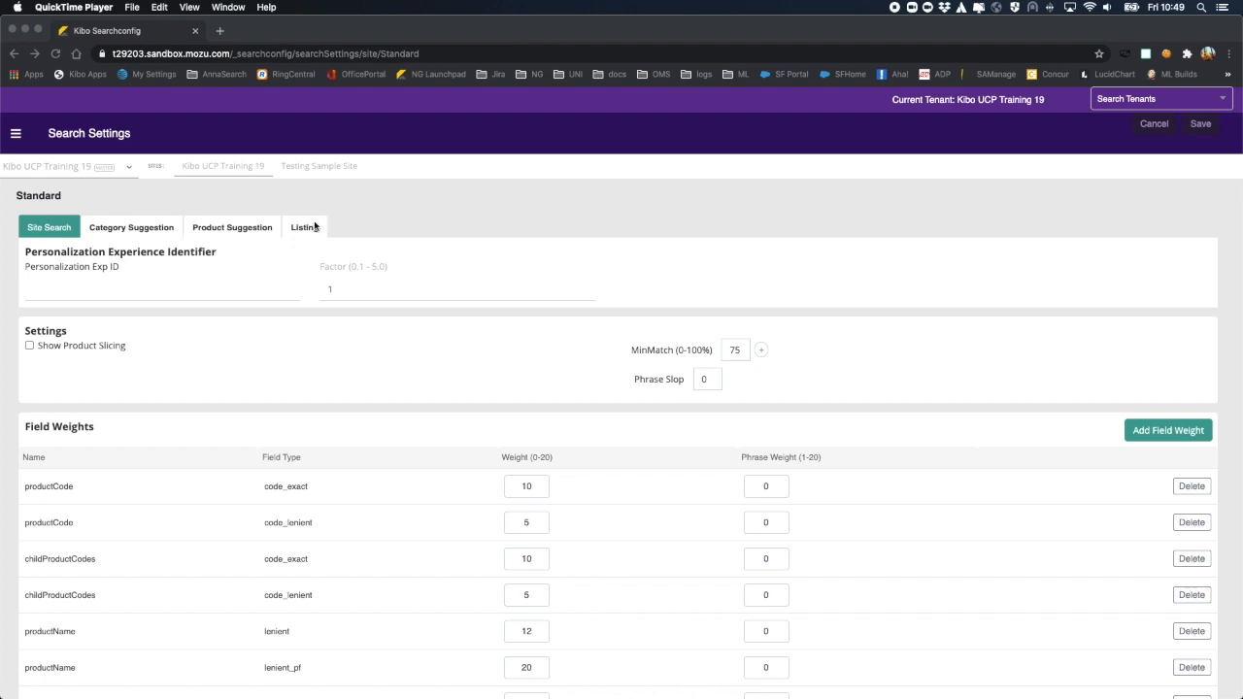
- Enable Show Product Slicing in the Standard configuration's site search settings
click(106, 294)
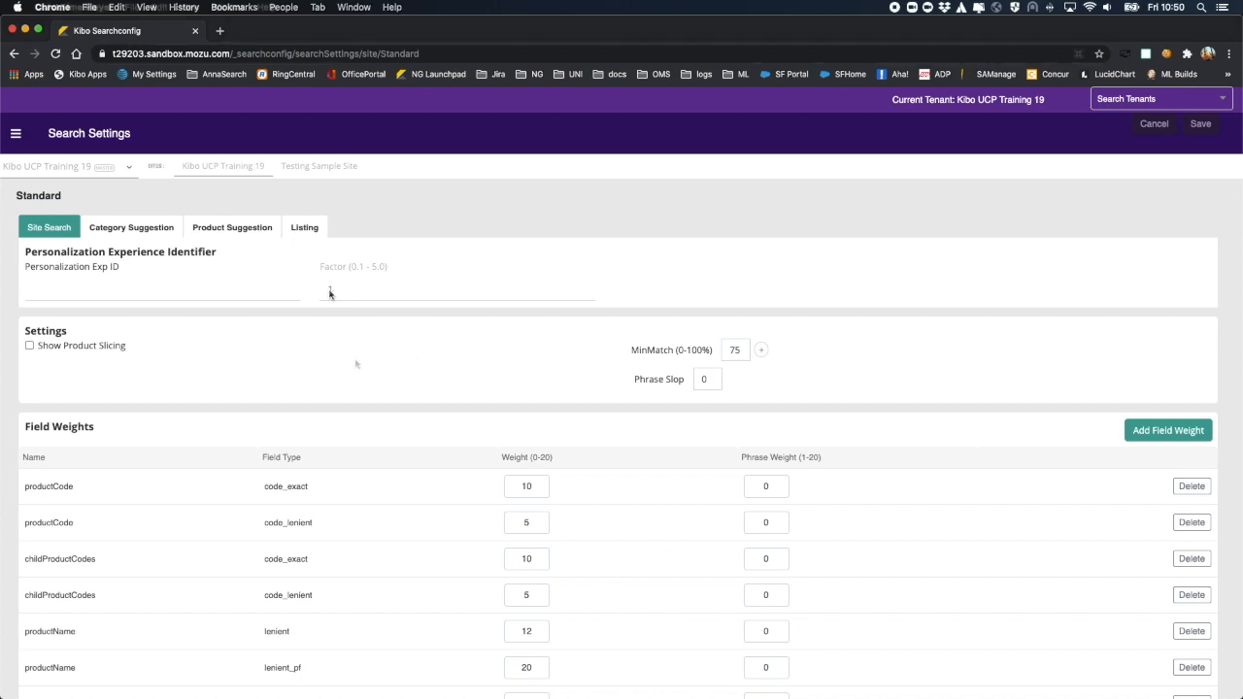
scroll(356, 363, down, 3)
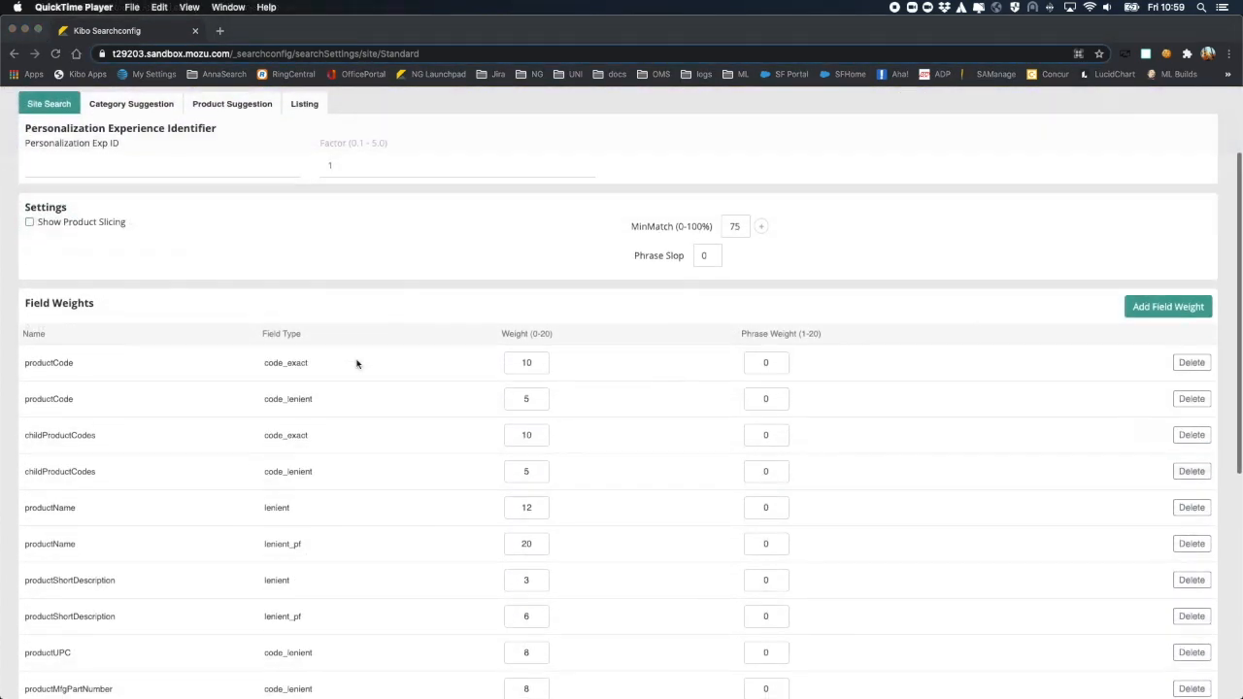
scroll(357, 364, down, 2)
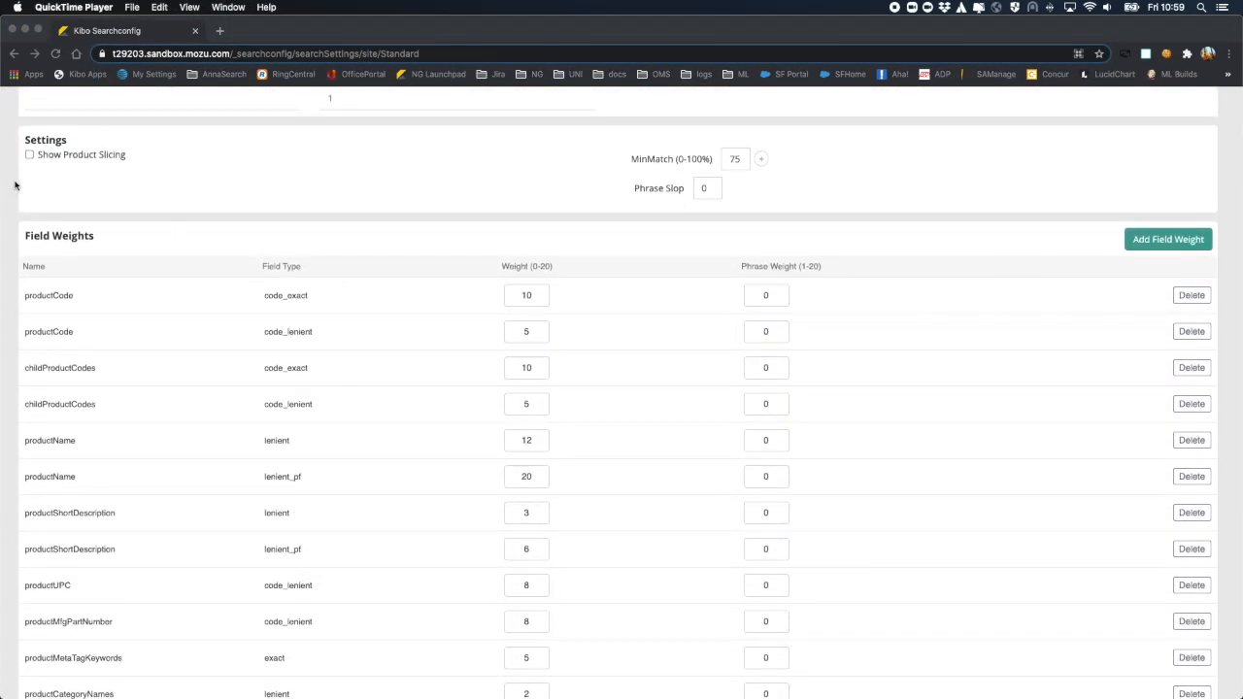
click(30, 158)
click(30, 157)
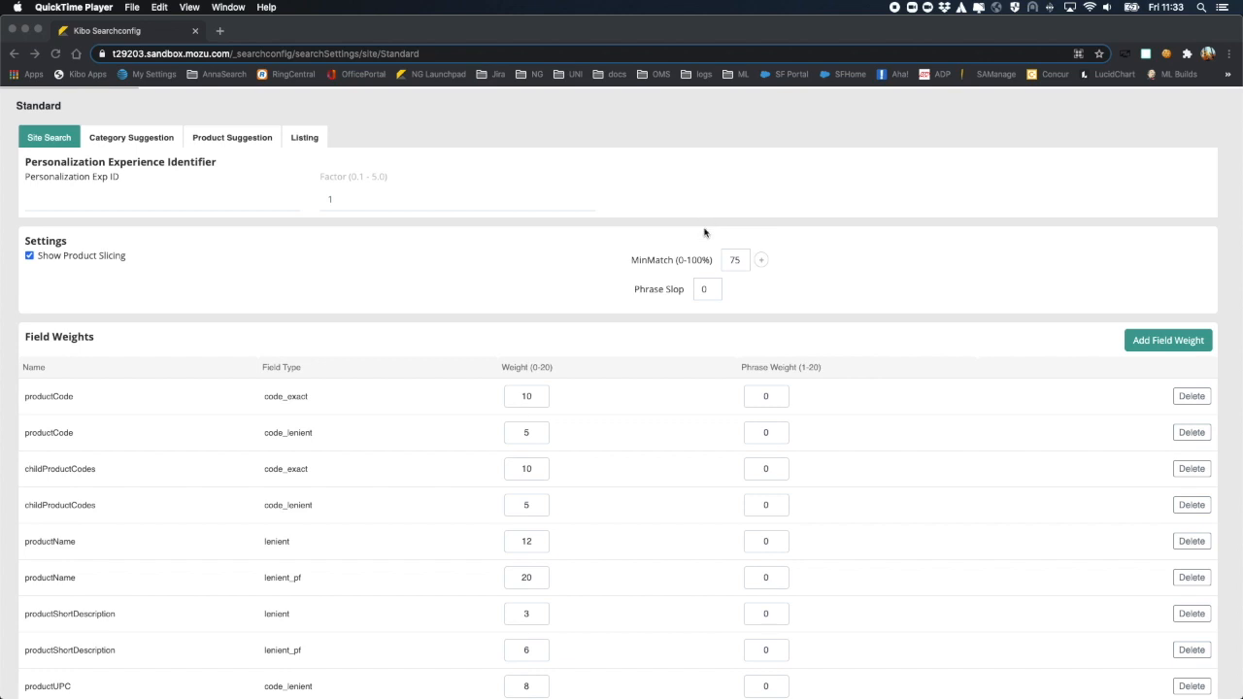
- Add two more MinMatch values, 50 and 25, after the existing 75 in the site search settings
click(760, 262)
click(762, 261)
click(769, 260)
text(50)
click(797, 263)
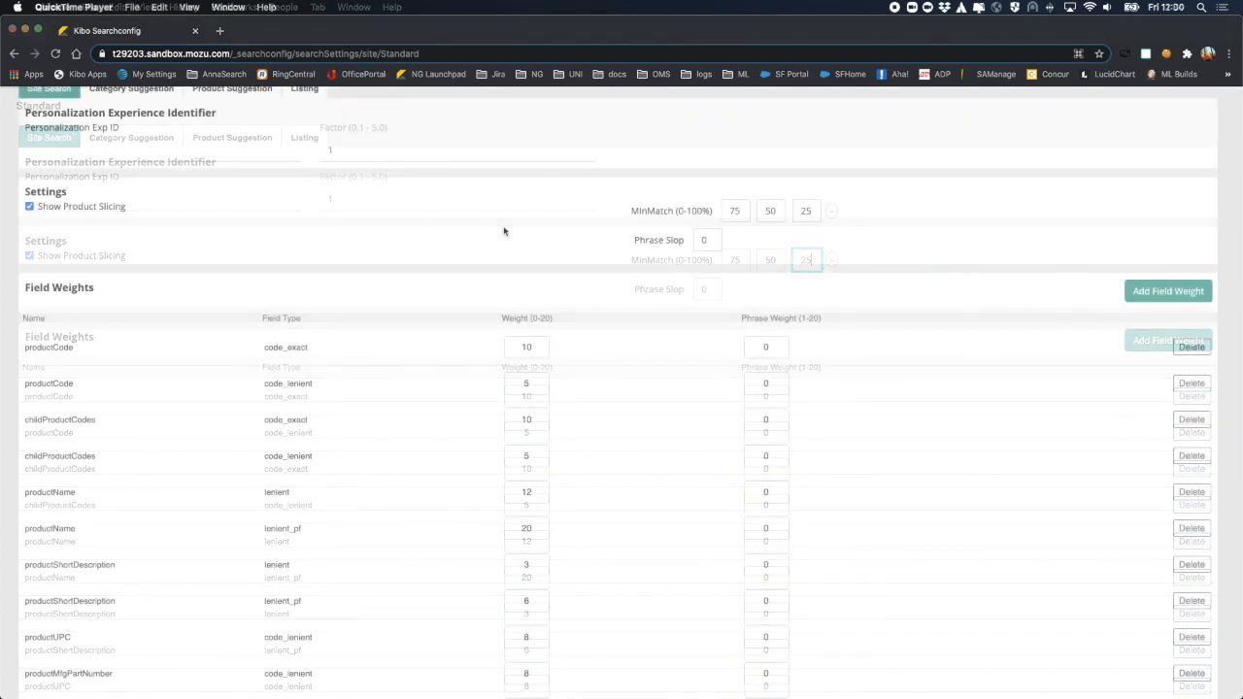
- Set the Phrase Slop to 2 in the site search settings
click(706, 241)
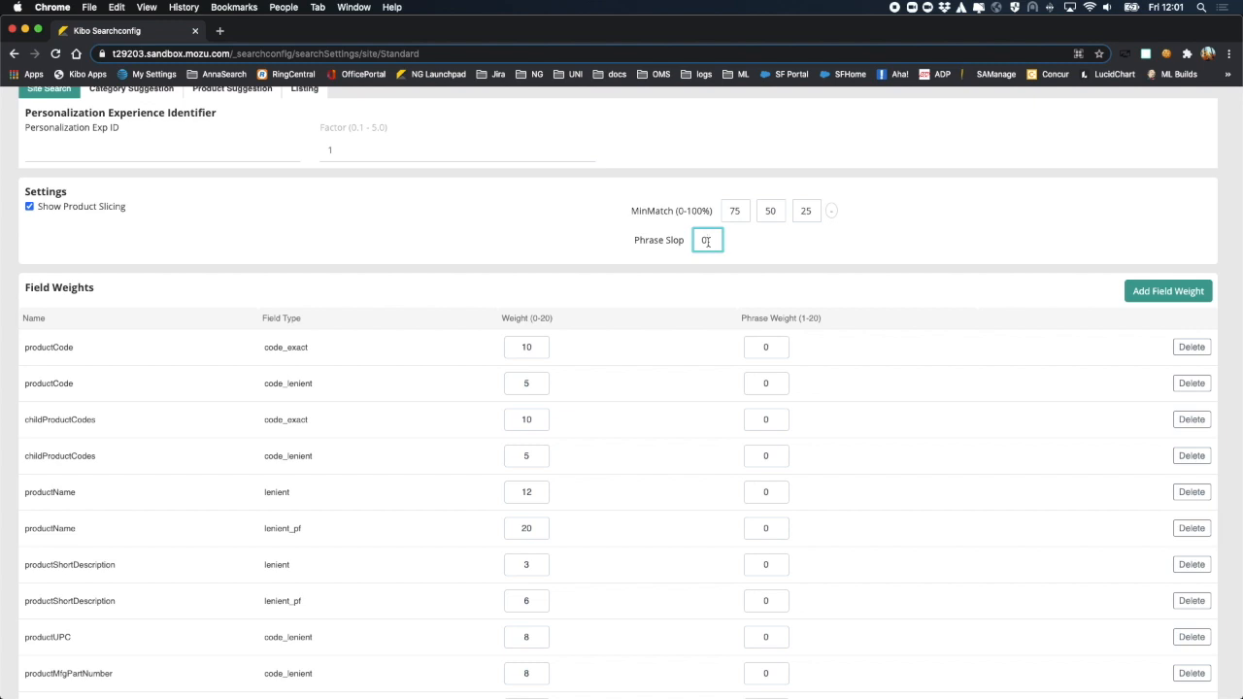
drag(706, 240, 691, 245)
text(6)
key(BackSpace)
text(2)
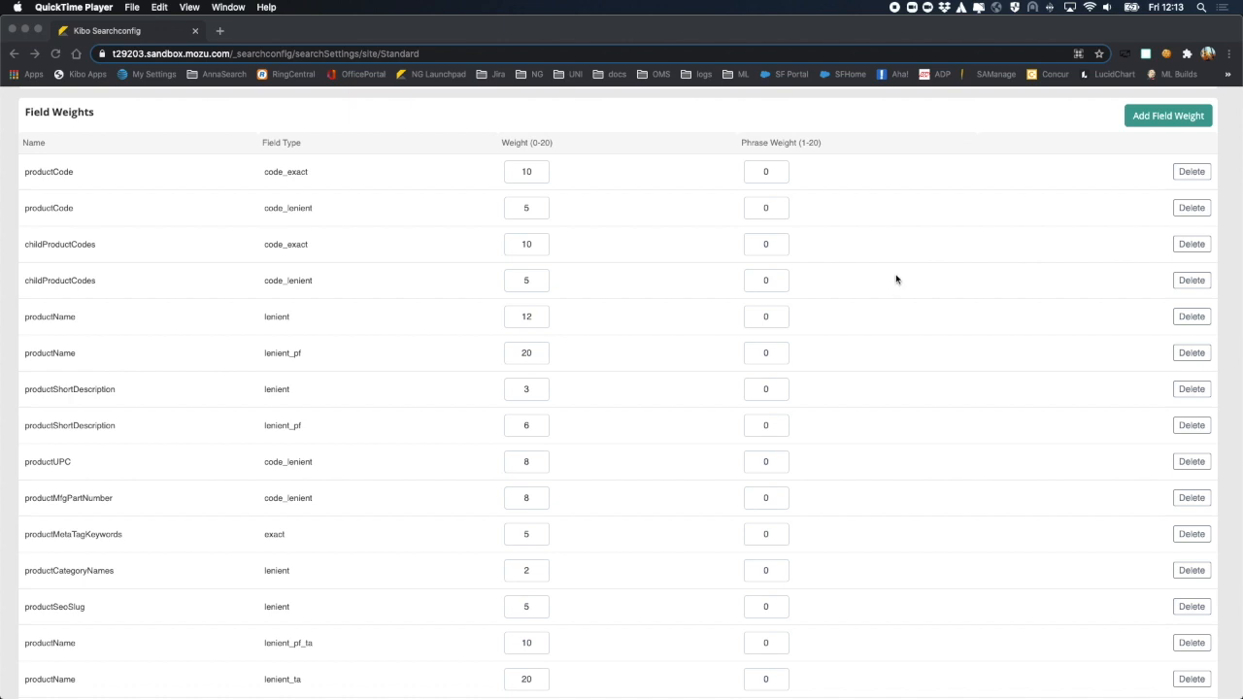
- Examine the weights and phrase weights assigned to the productCode and productName fields
click(539, 169)
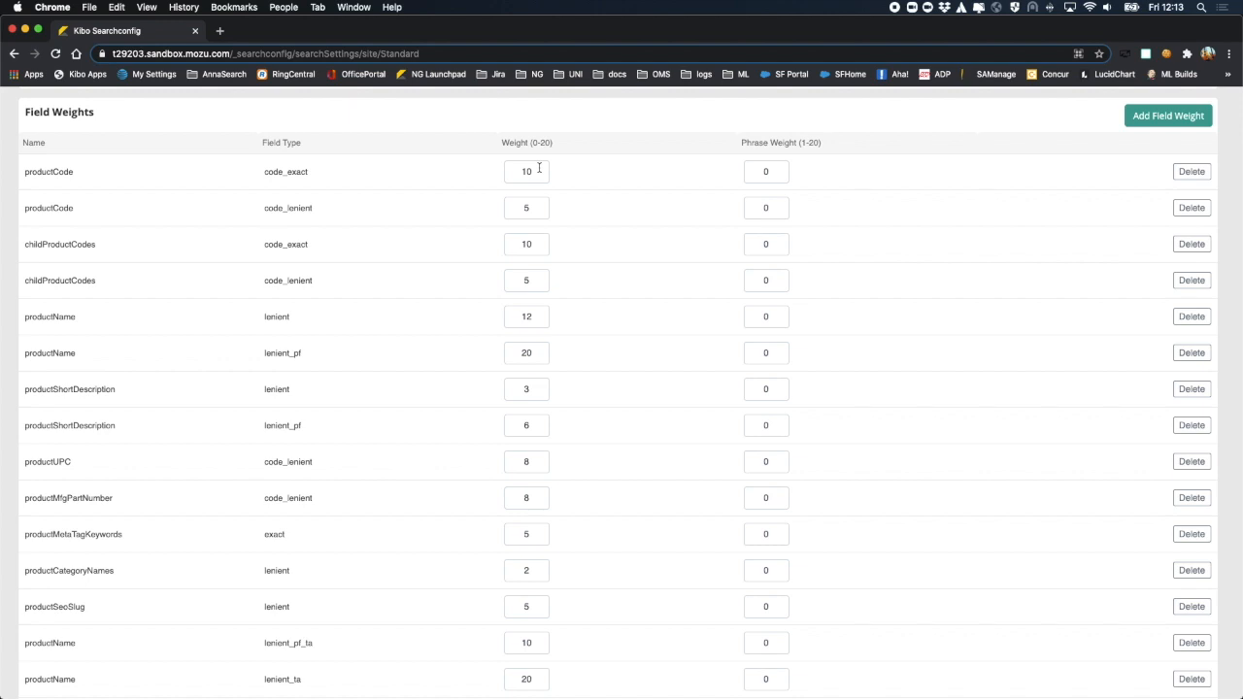
double_click(537, 170)
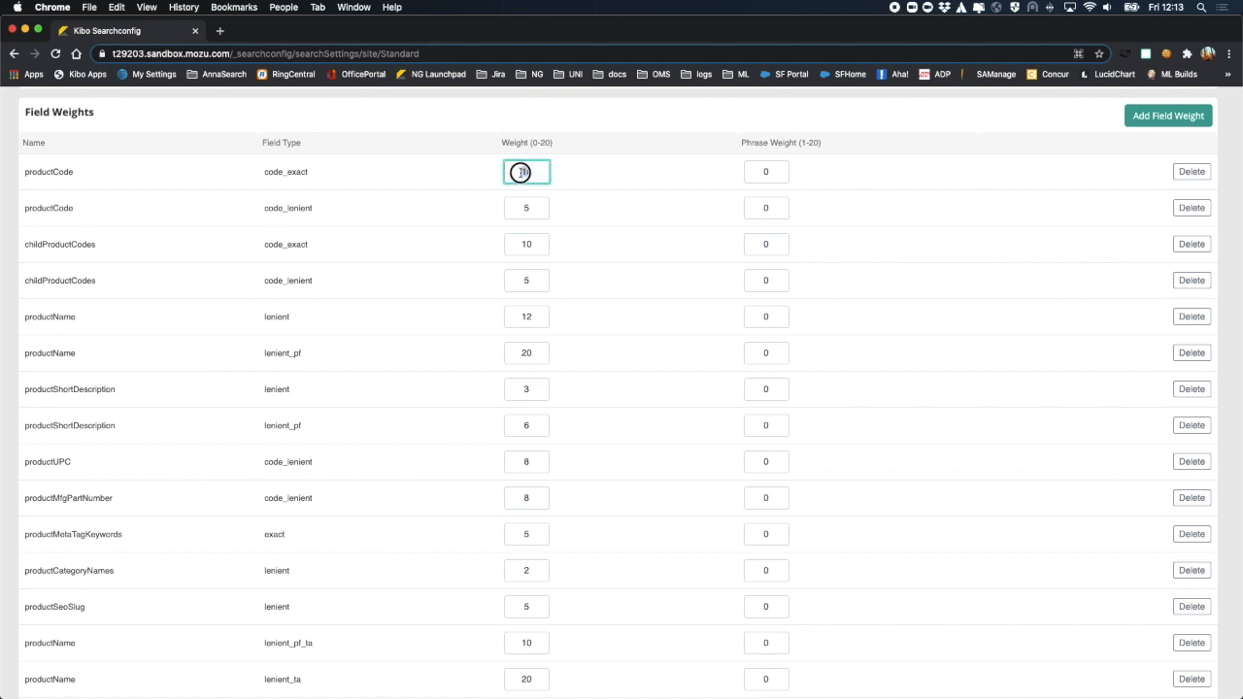
double_click(523, 317)
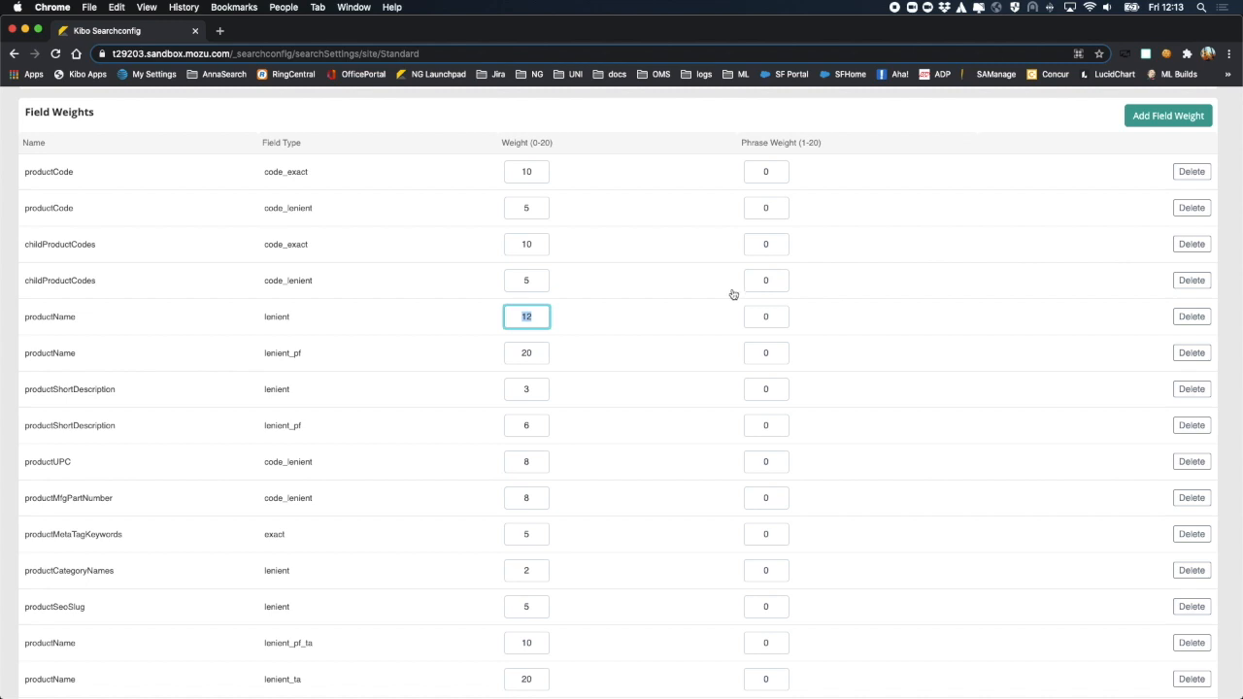
click(757, 316)
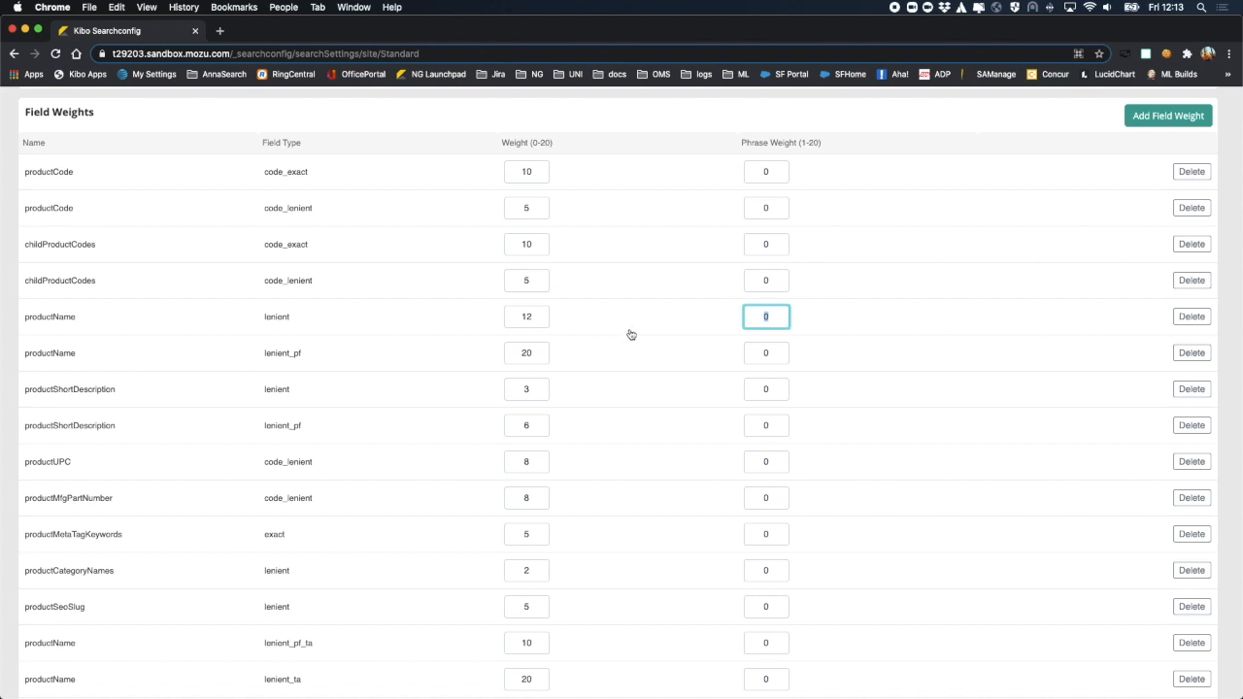
scroll(633, 335, down, 2)
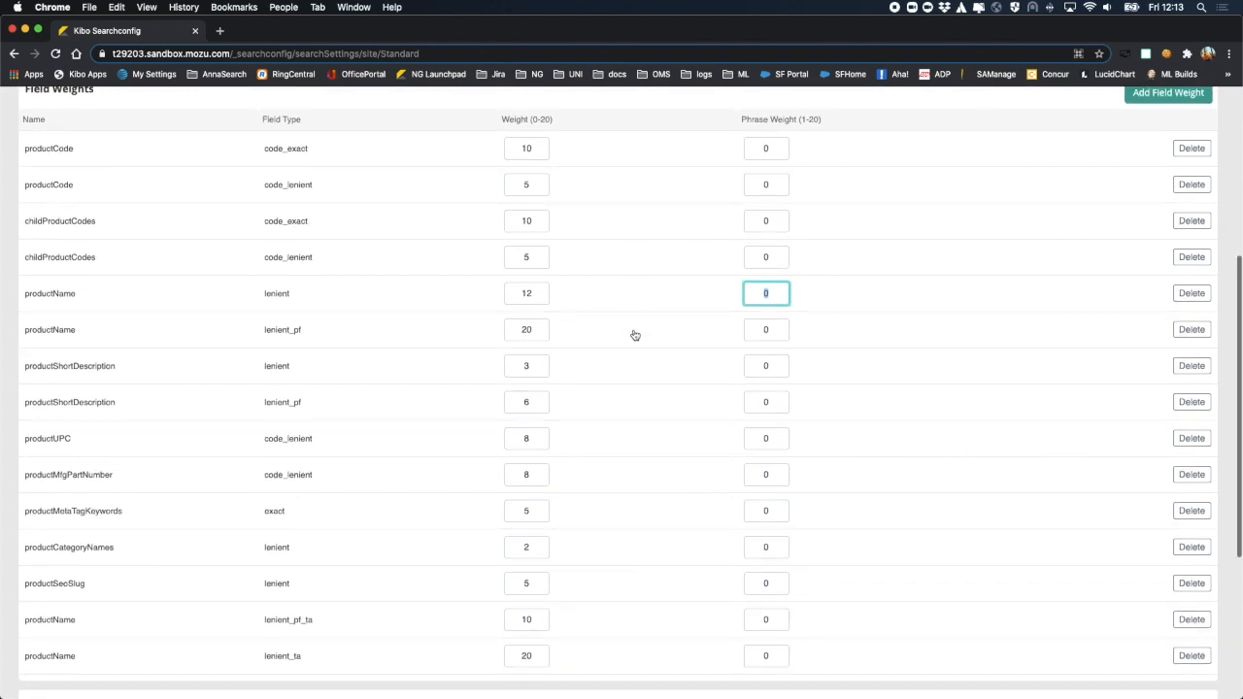
scroll(608, 321, up, 2)
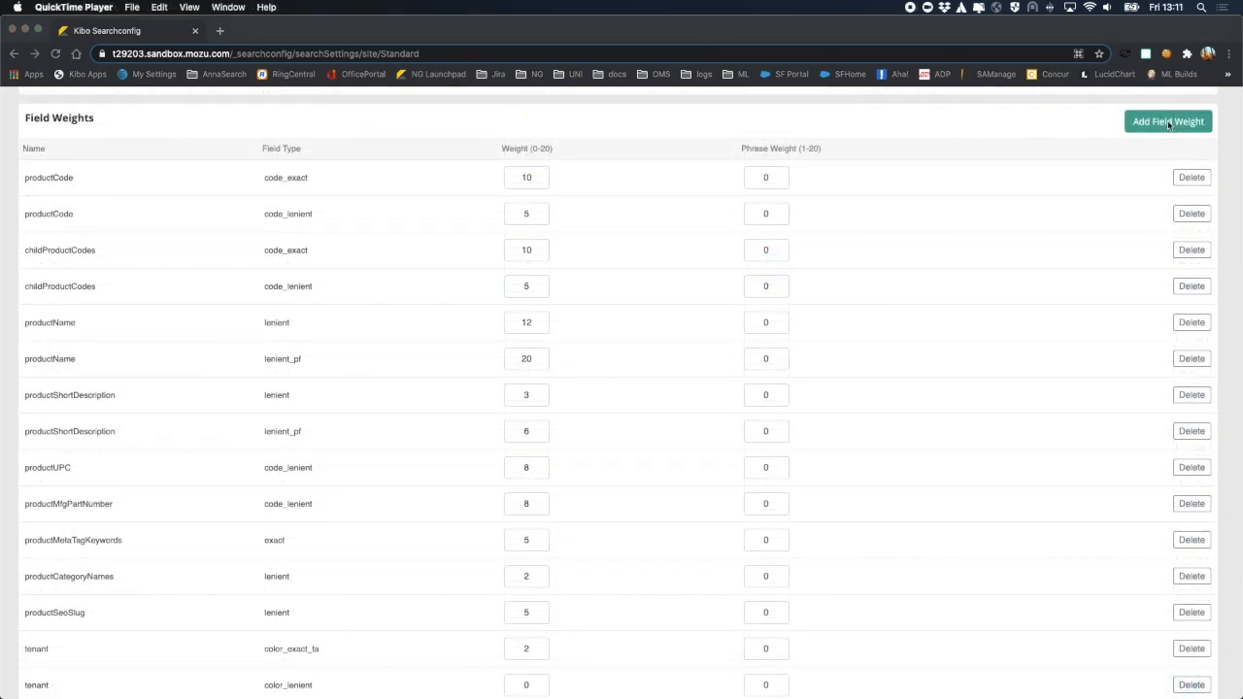
- Add a field weight for tenant~base-color with the lenient field type
click(1169, 122)
click(1168, 121)
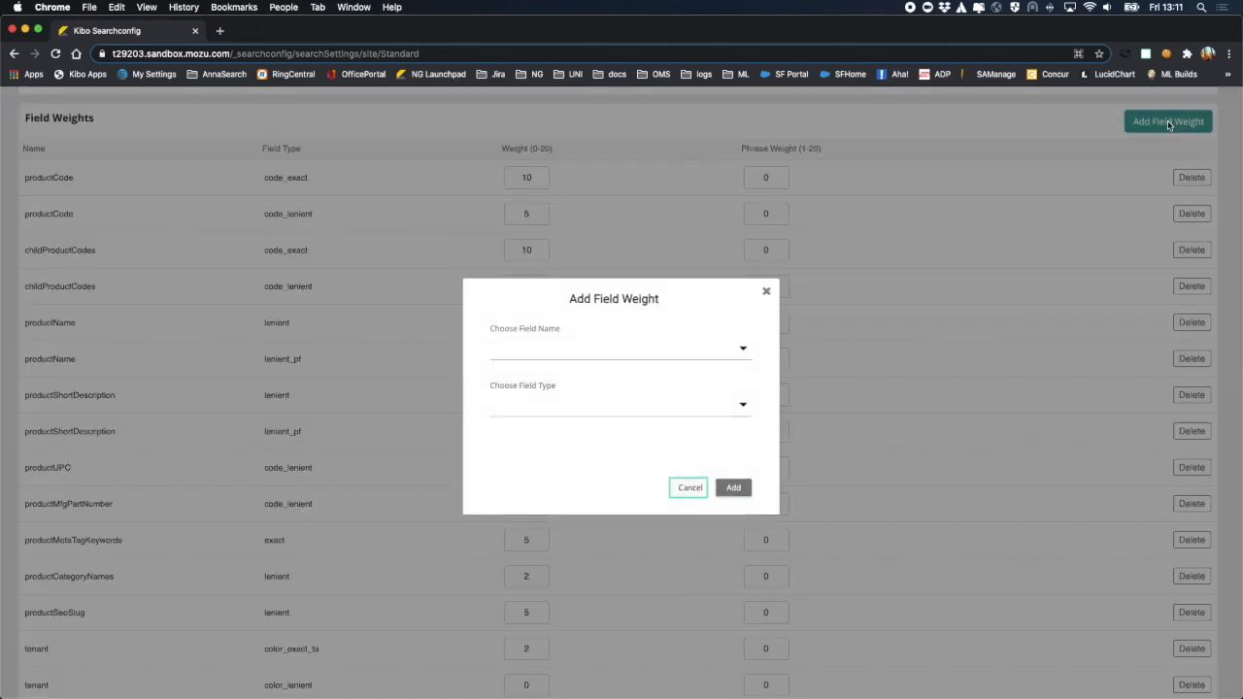
click(742, 349)
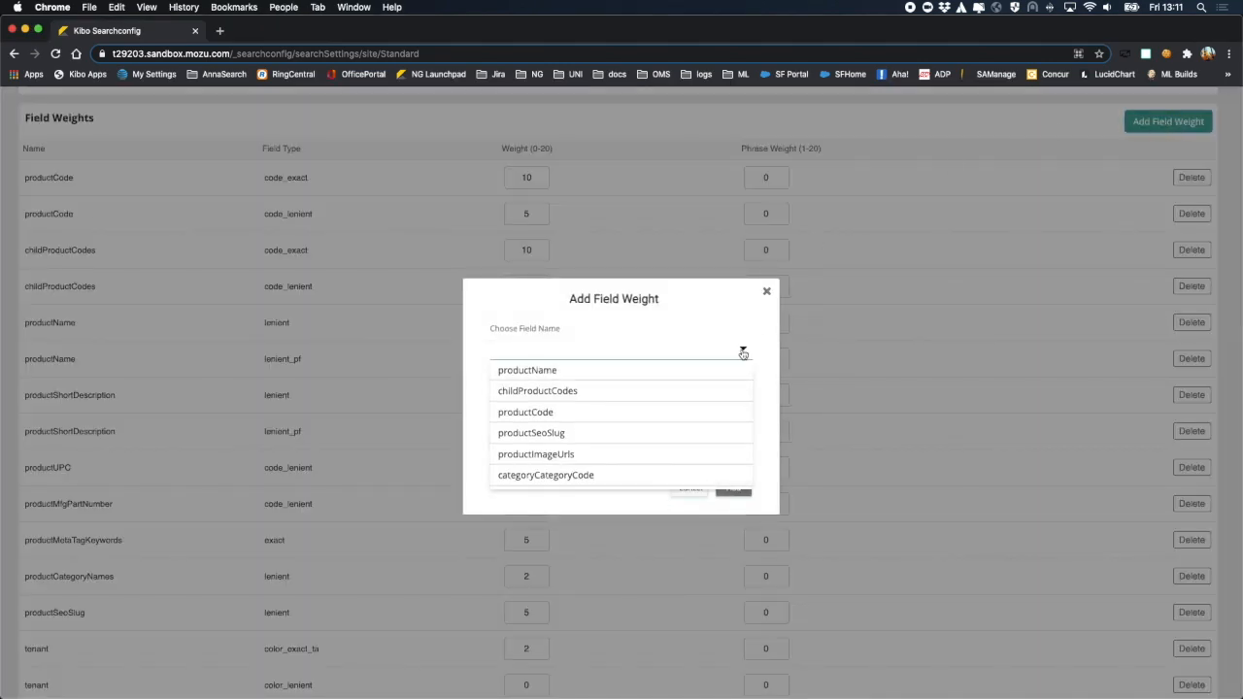
scroll(696, 411, down, 3)
click(593, 478)
click(743, 405)
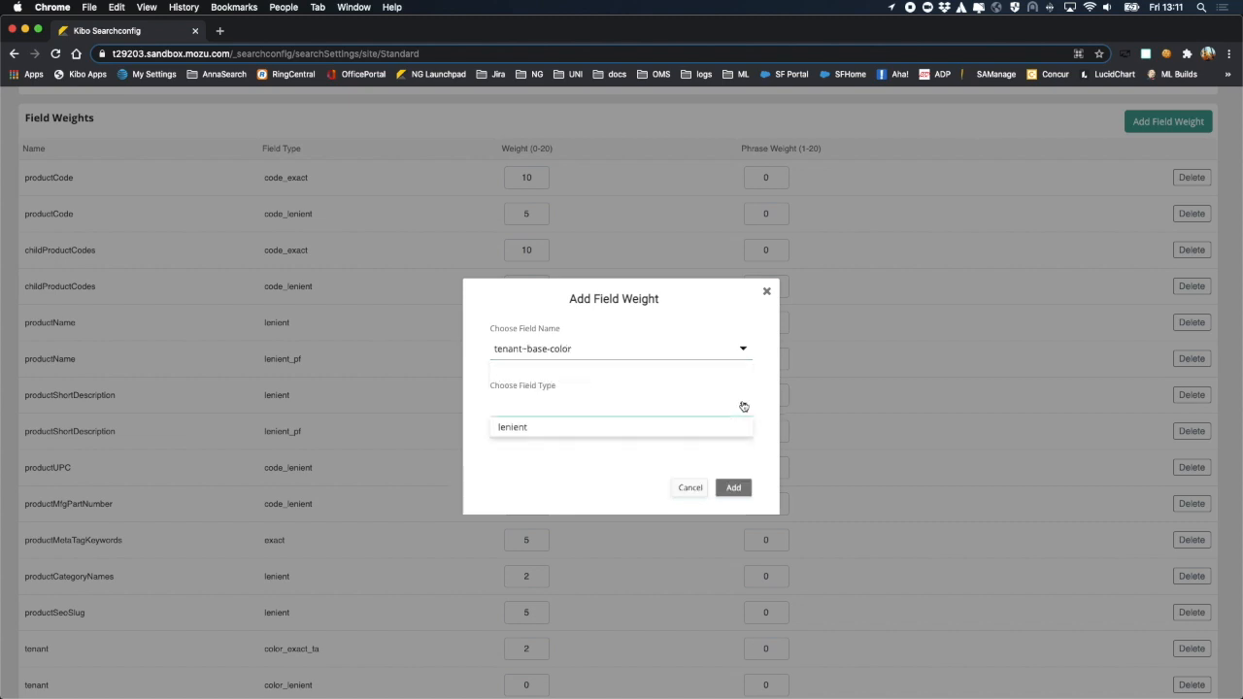
click(519, 429)
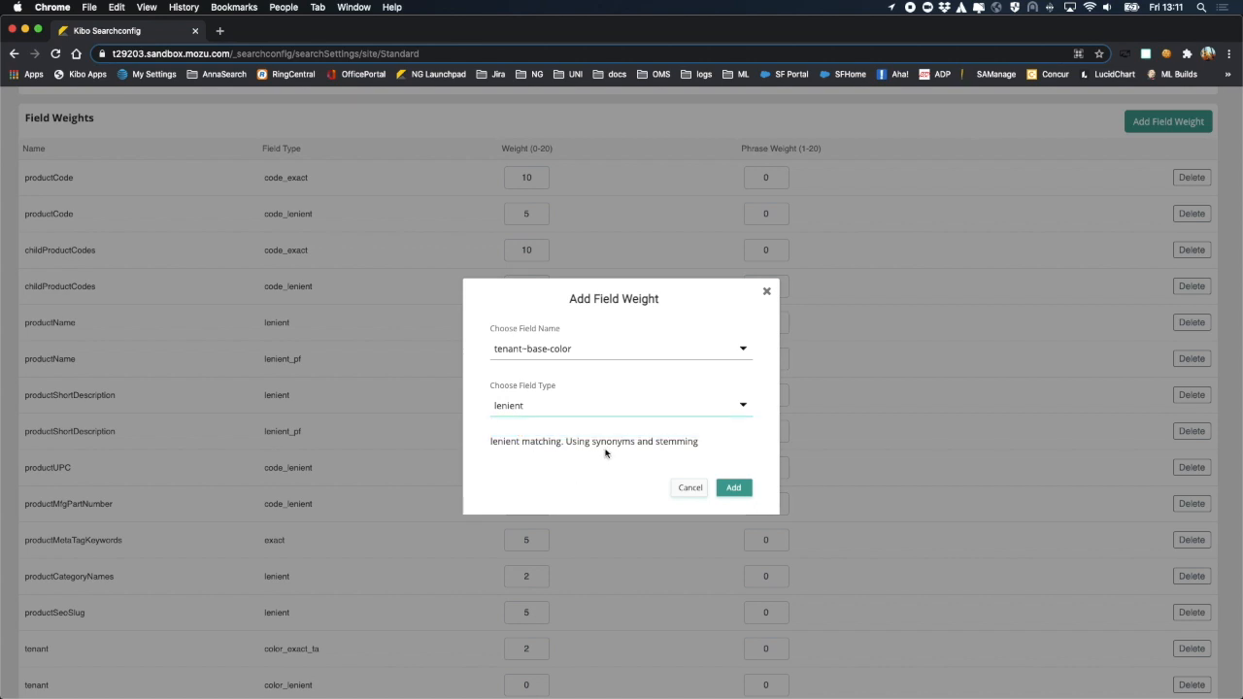
click(734, 489)
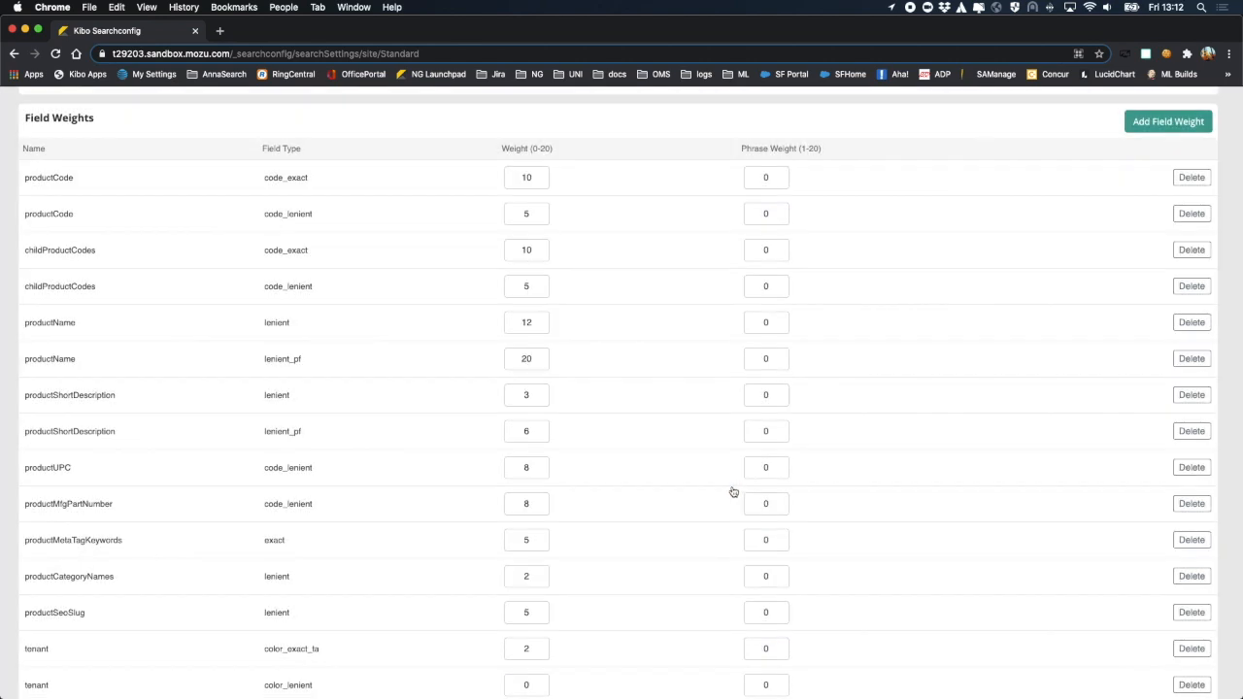
- Set the weights of the tenant color_lenient and base_color_lenient fields to 2, and save the configuration
scroll(712, 436, down, 7)
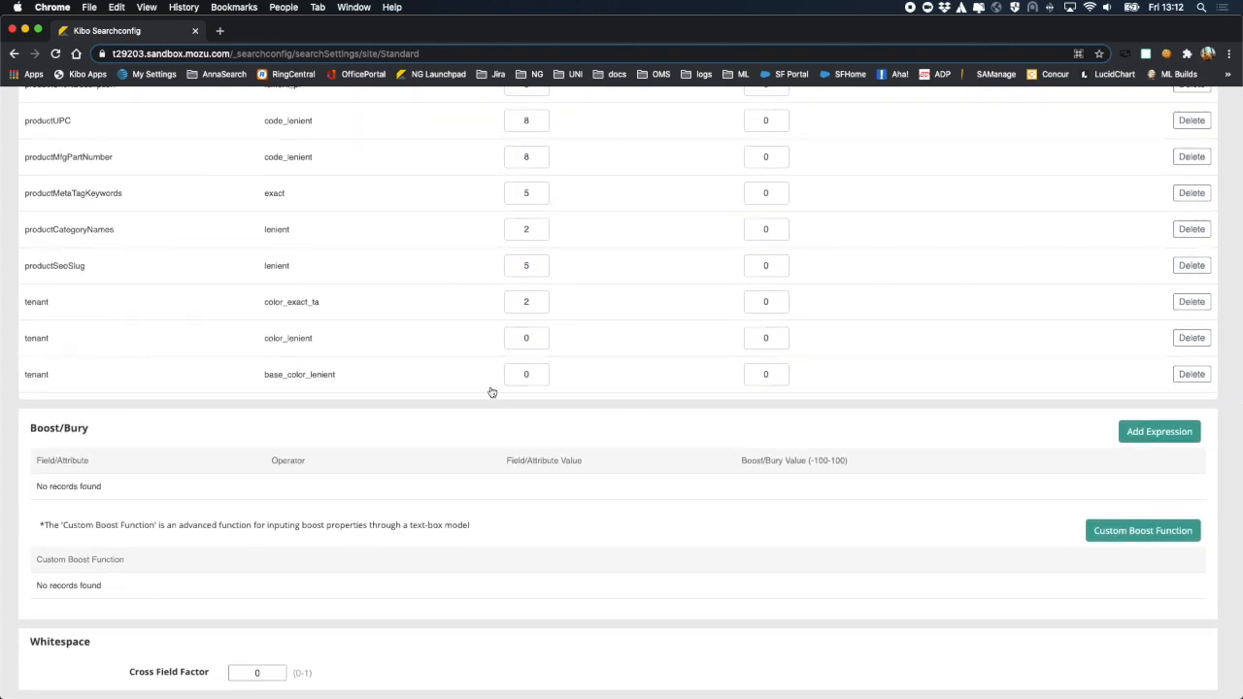
double_click(507, 337)
text(2)
double_click(527, 374)
text(2)
scroll(680, 367, up, 10)
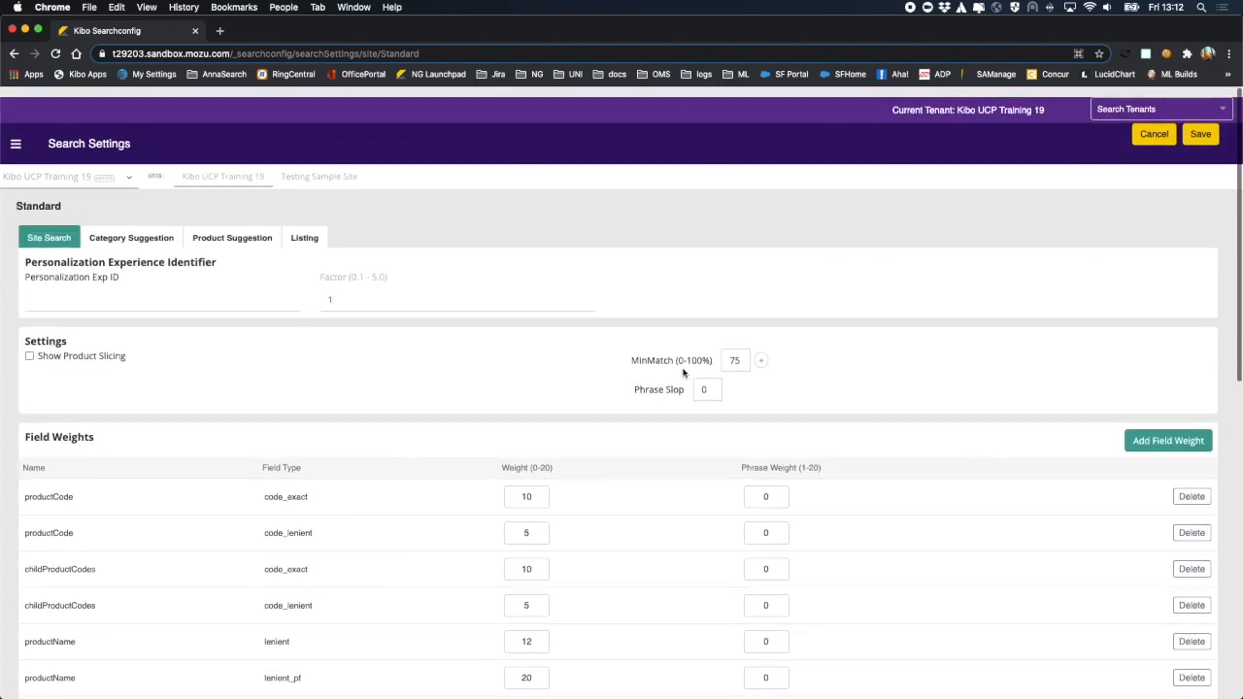
click(1201, 125)
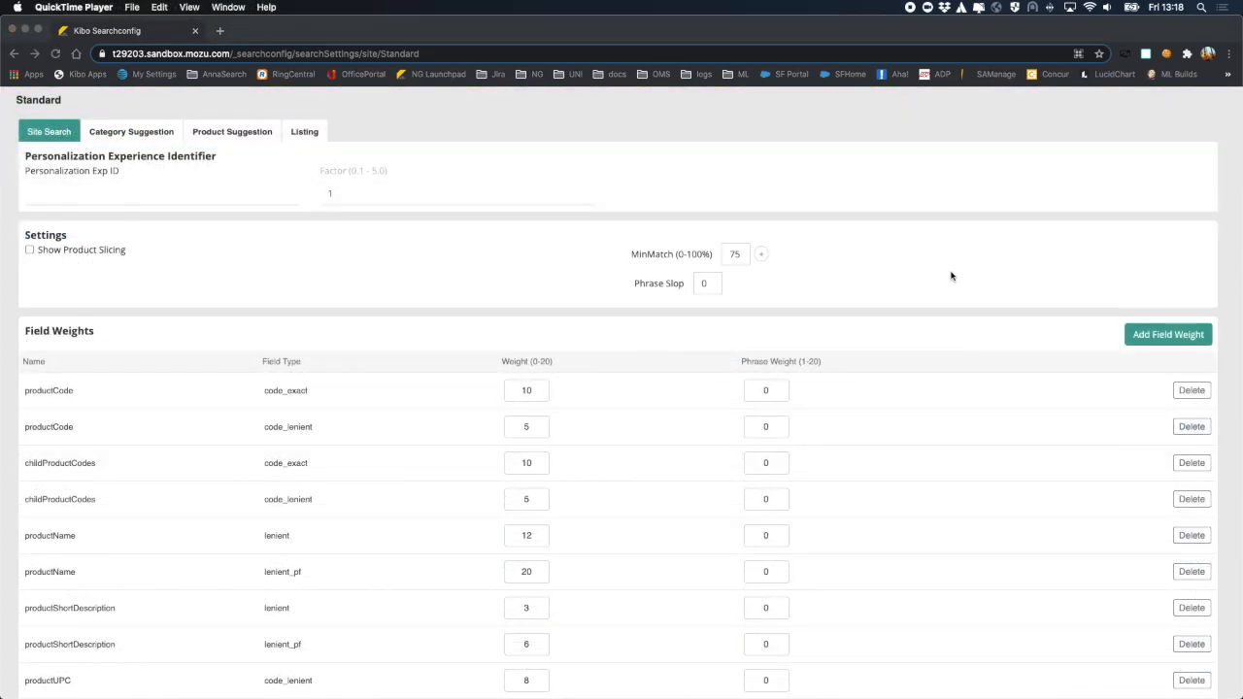
- Review the Standard configuration's field weights and the Boost/Bury section below them
scroll(951, 277, down, 3)
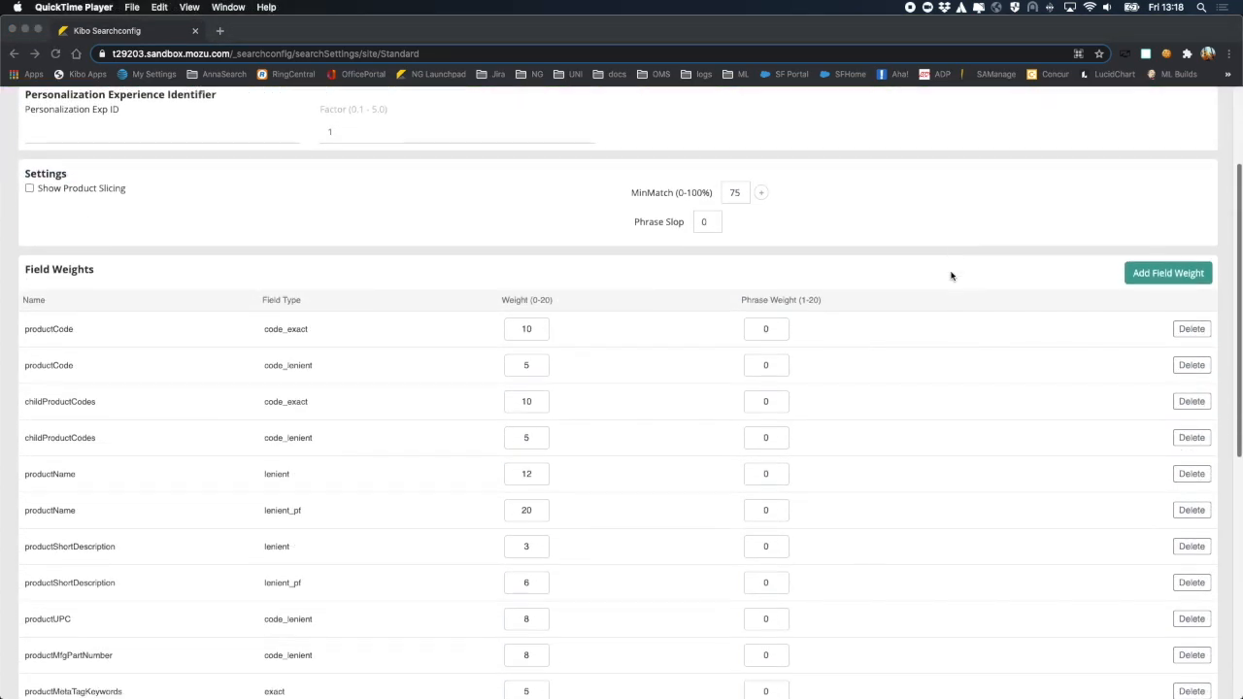
scroll(951, 276, down, 5)
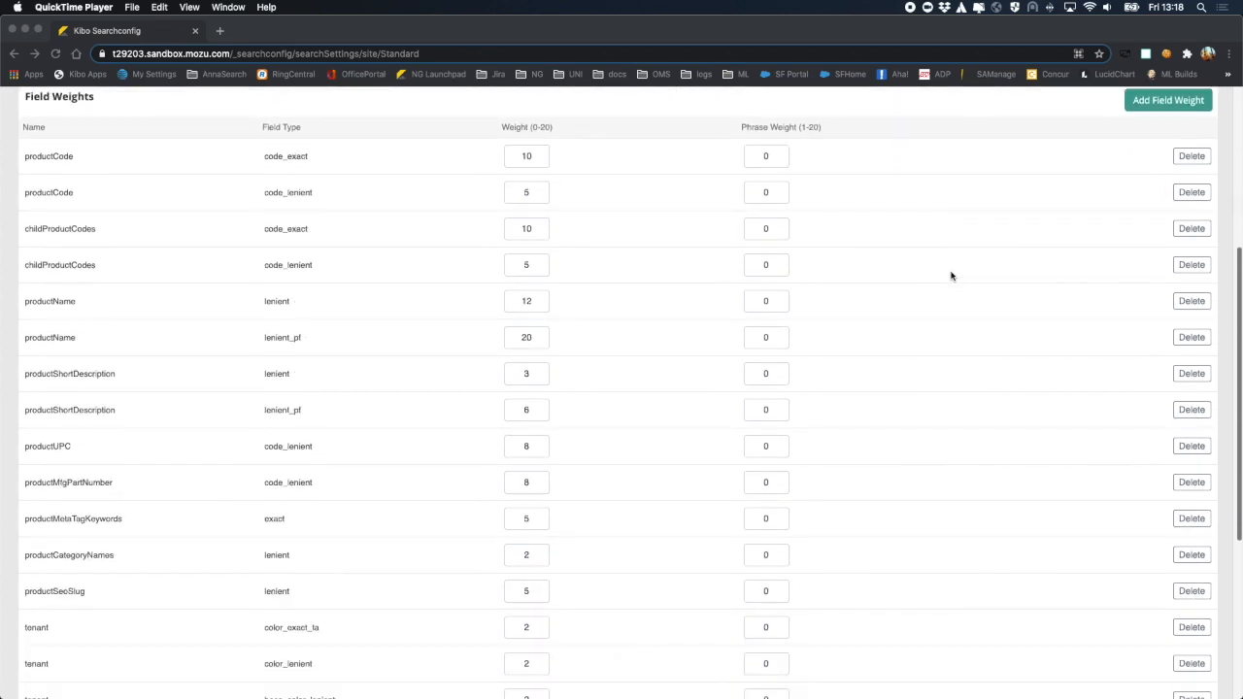
scroll(951, 277, down, 4)
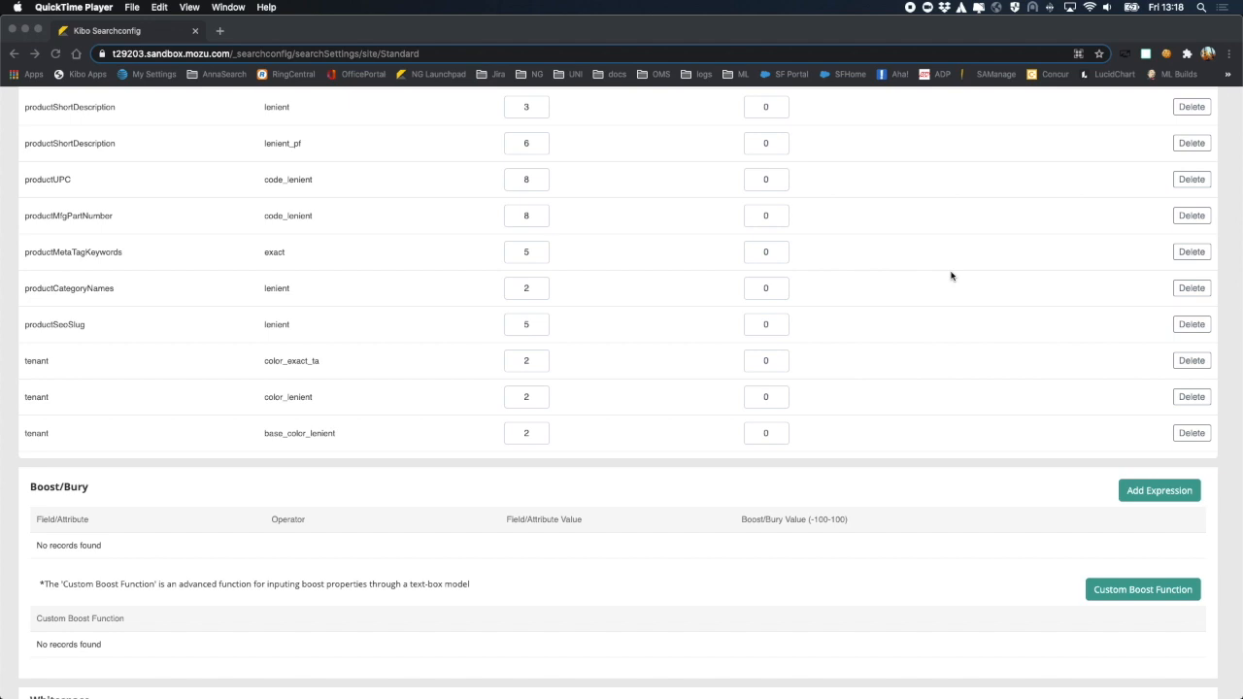
scroll(951, 276, down, 1)
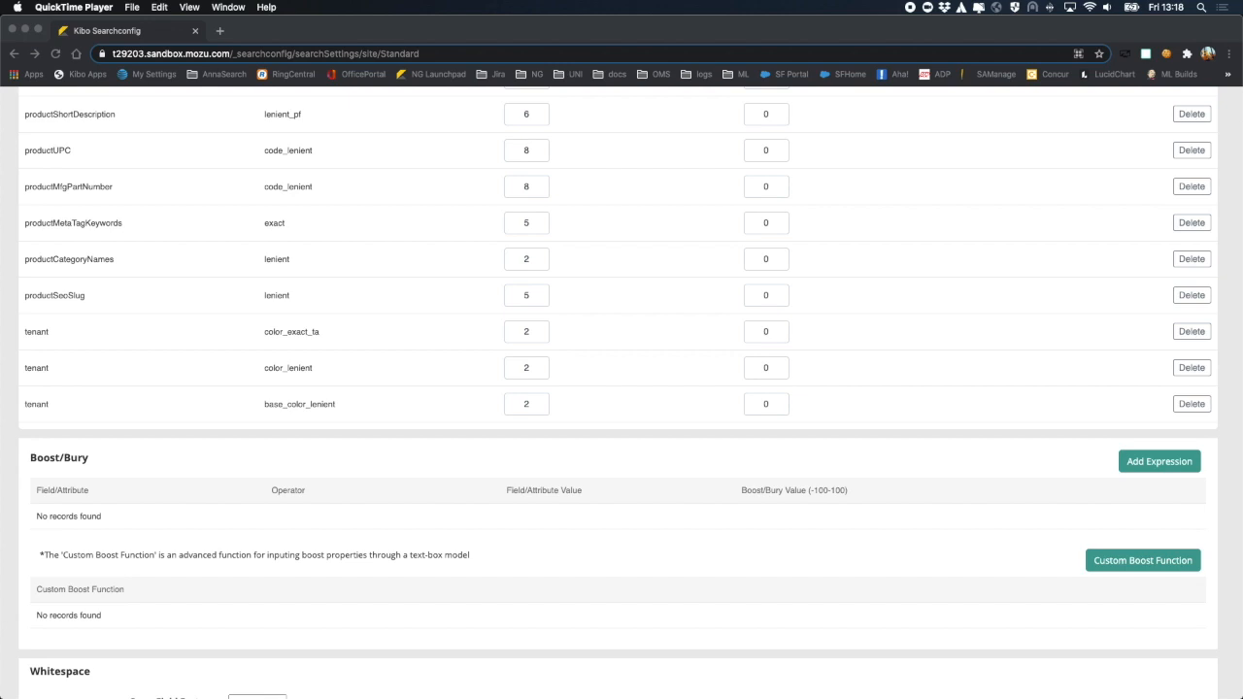
- Add a core field boost expression that buries products where In Stock == false with a value of -100
click(1158, 464)
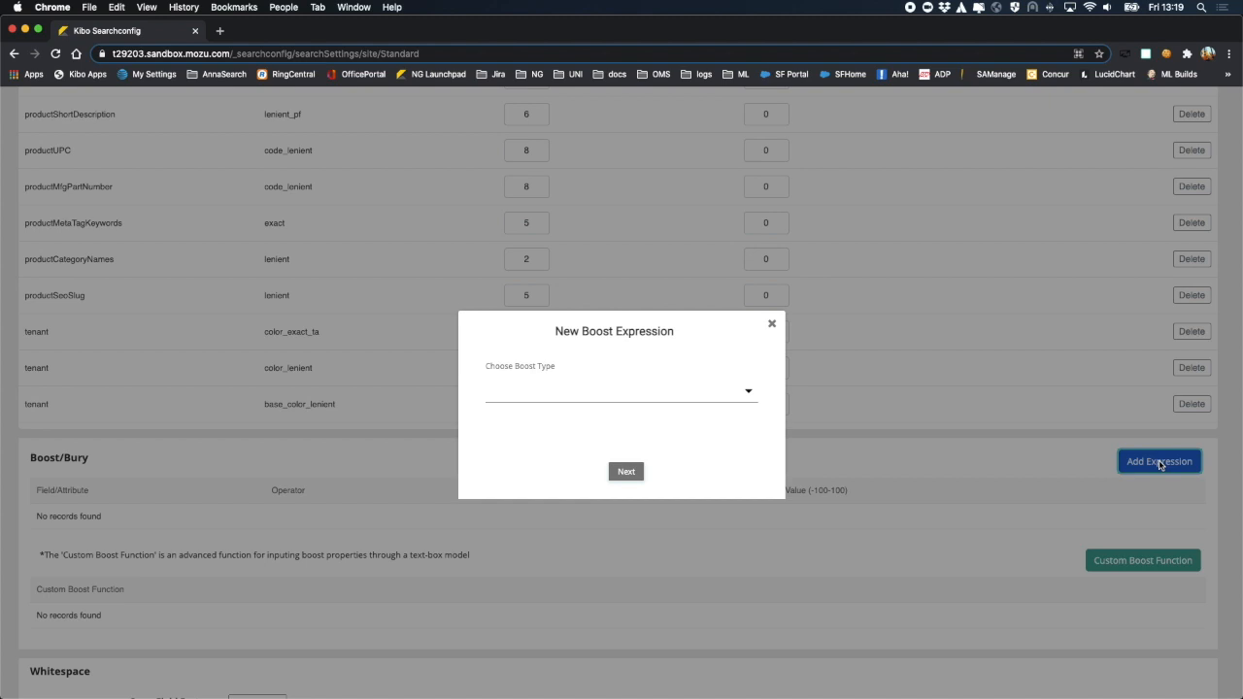
click(749, 393)
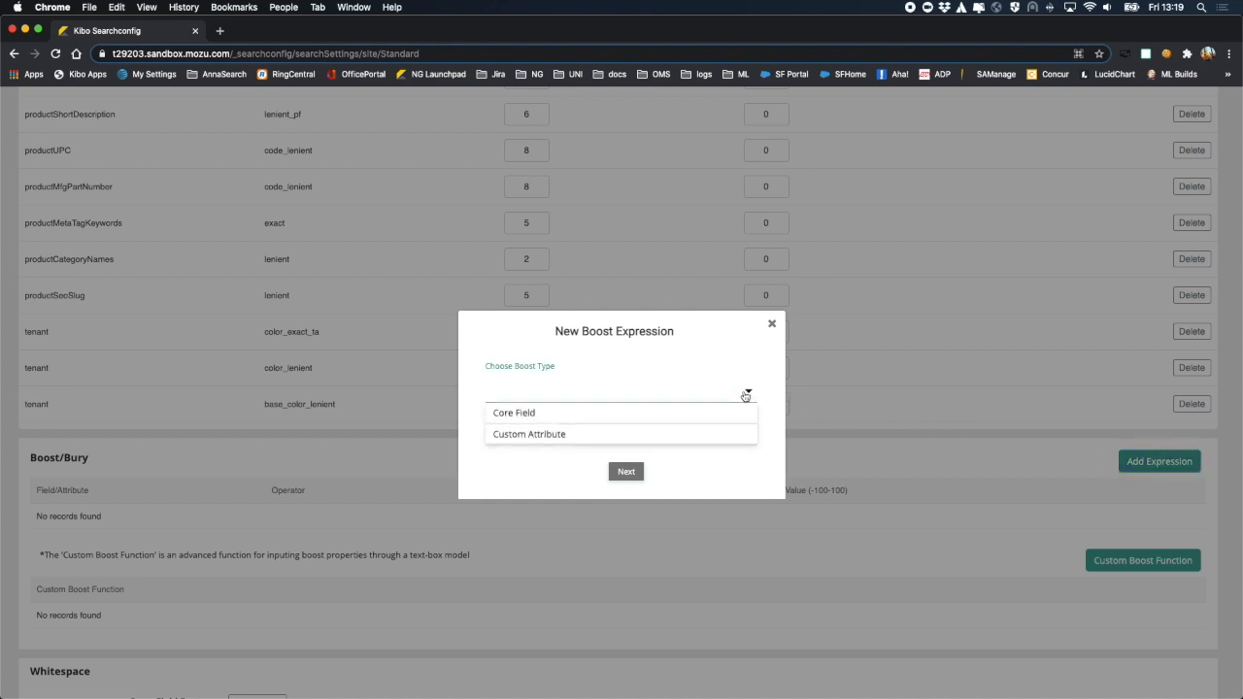
click(561, 411)
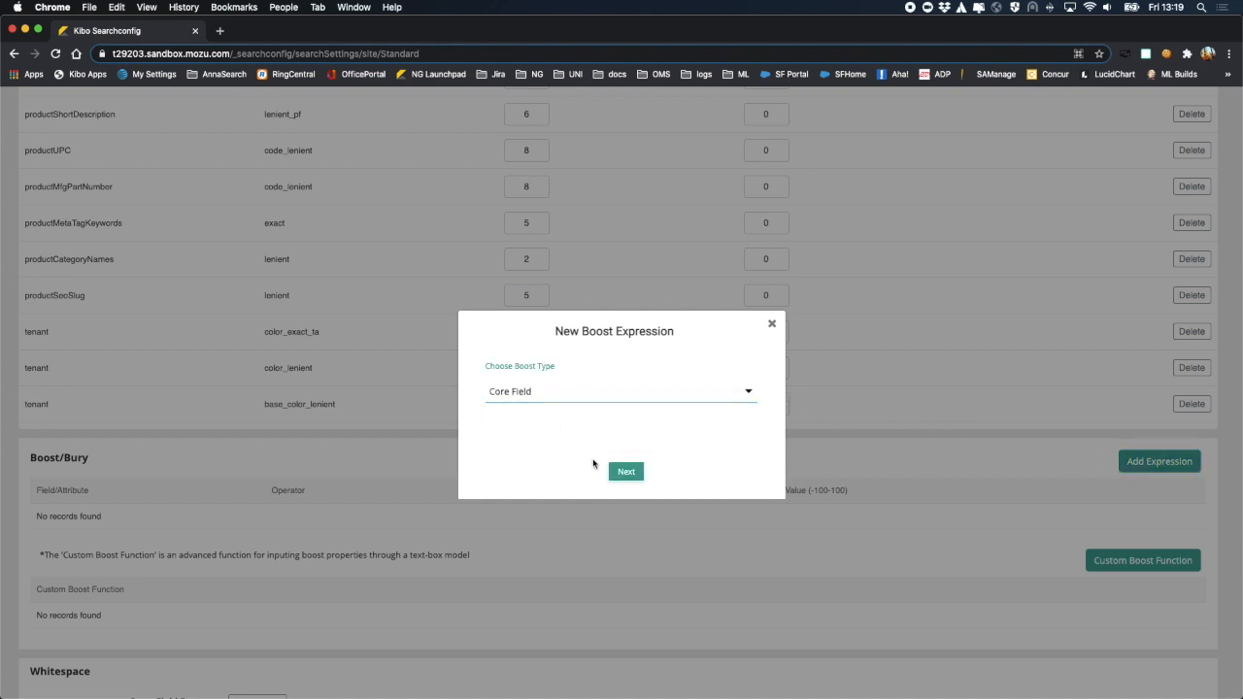
click(627, 473)
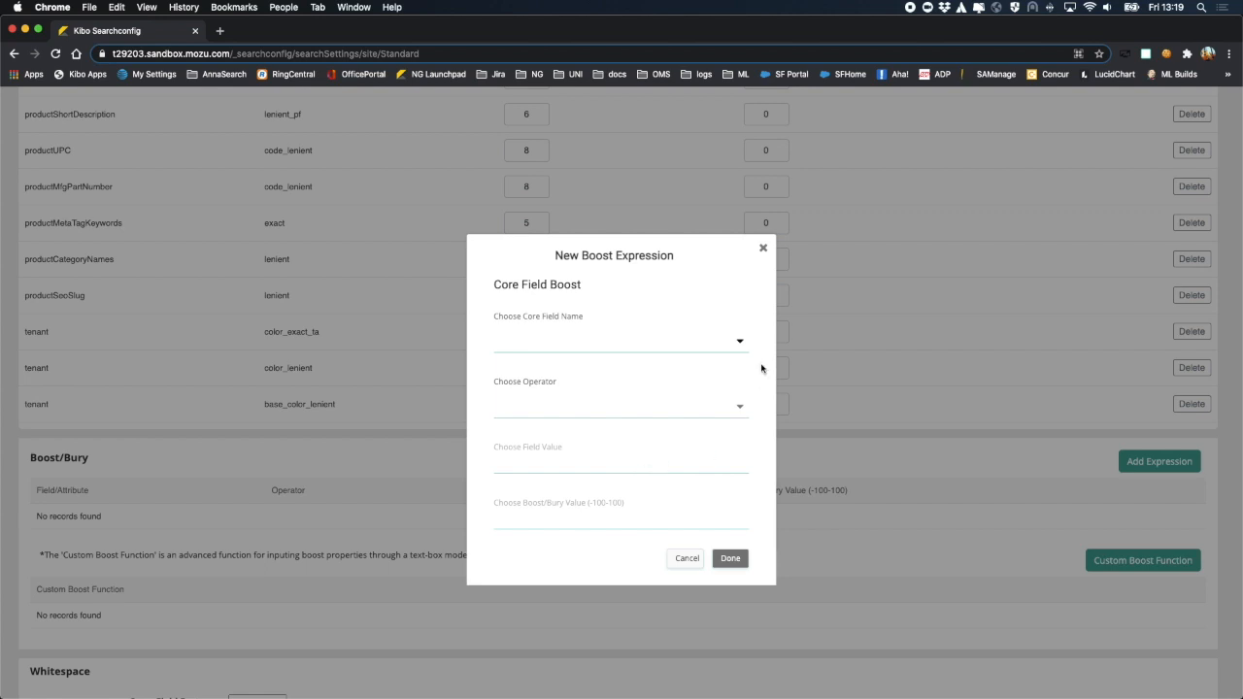
click(741, 345)
click(532, 407)
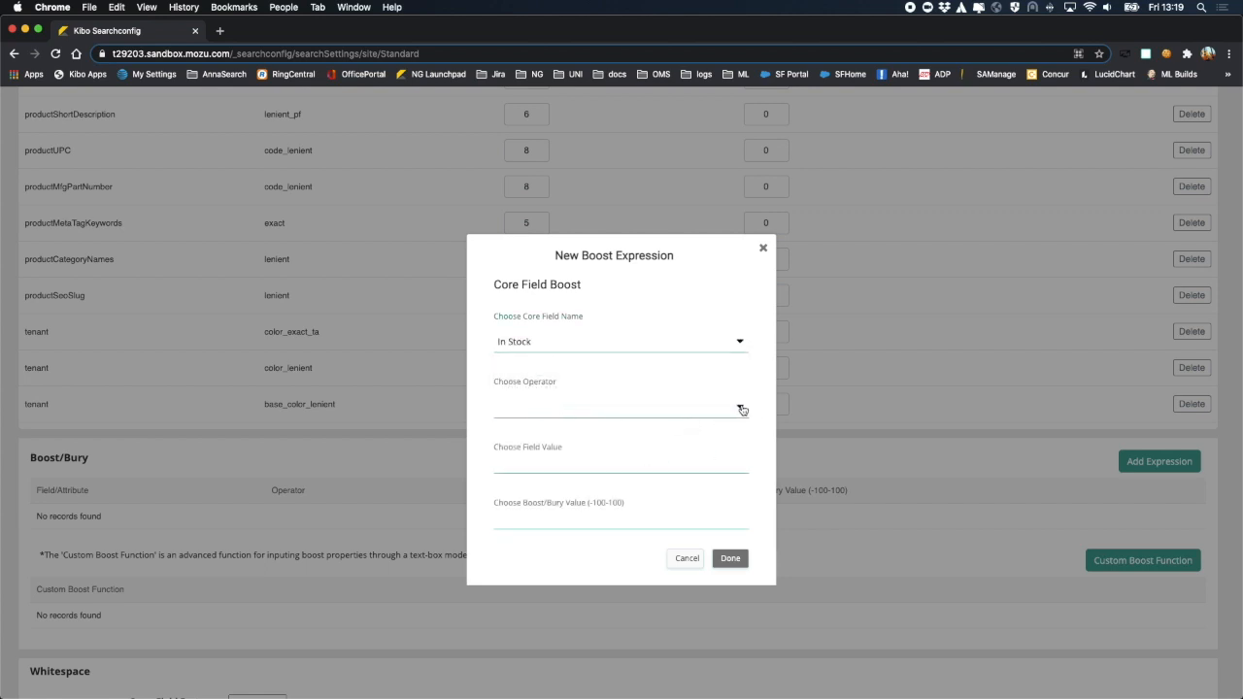
click(741, 407)
click(532, 429)
click(643, 464)
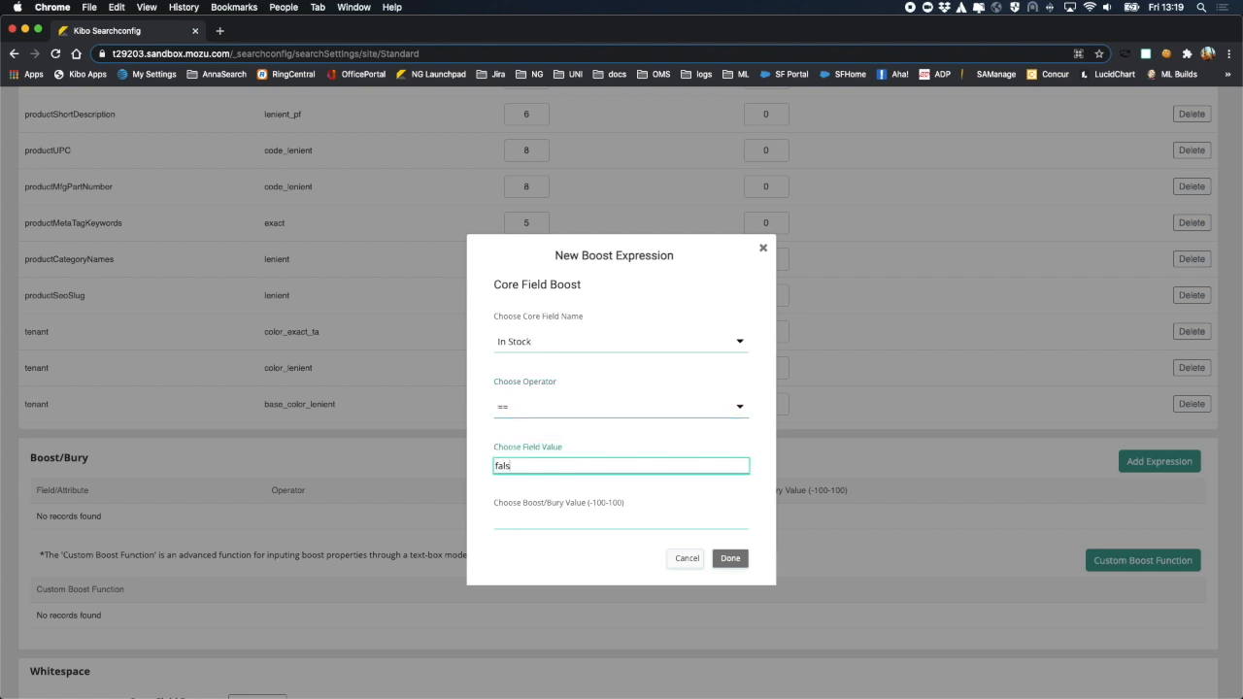
click(618, 523)
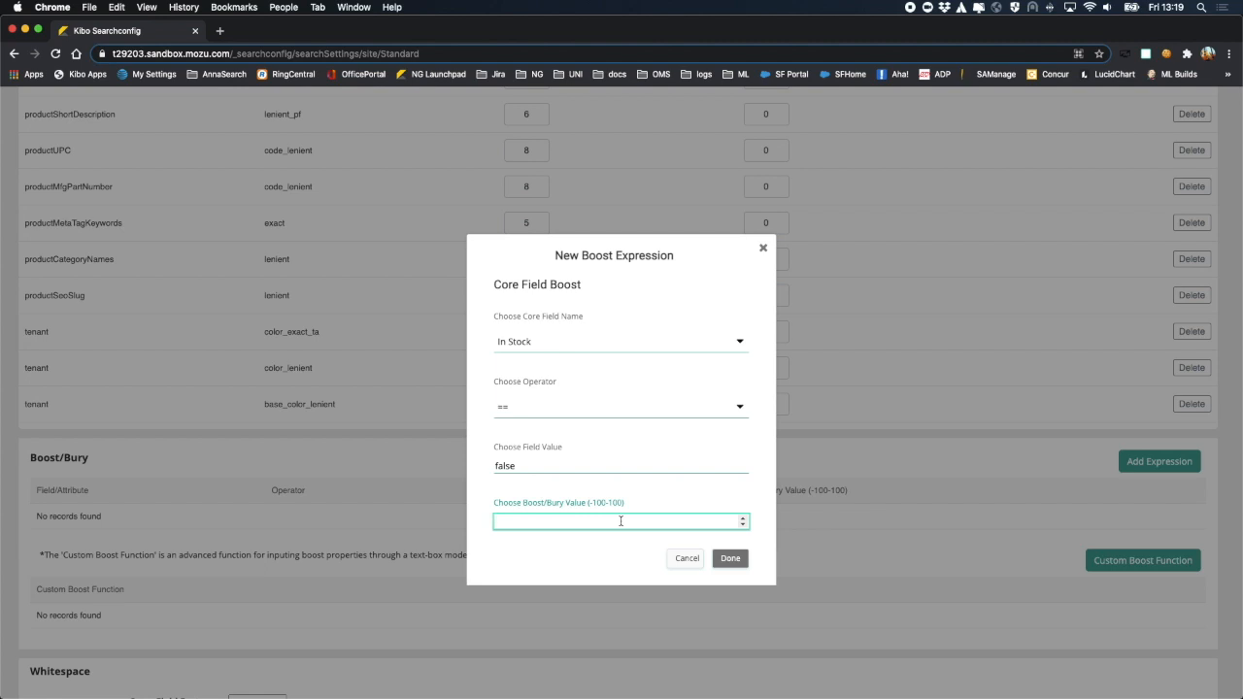
text(-100)
click(731, 559)
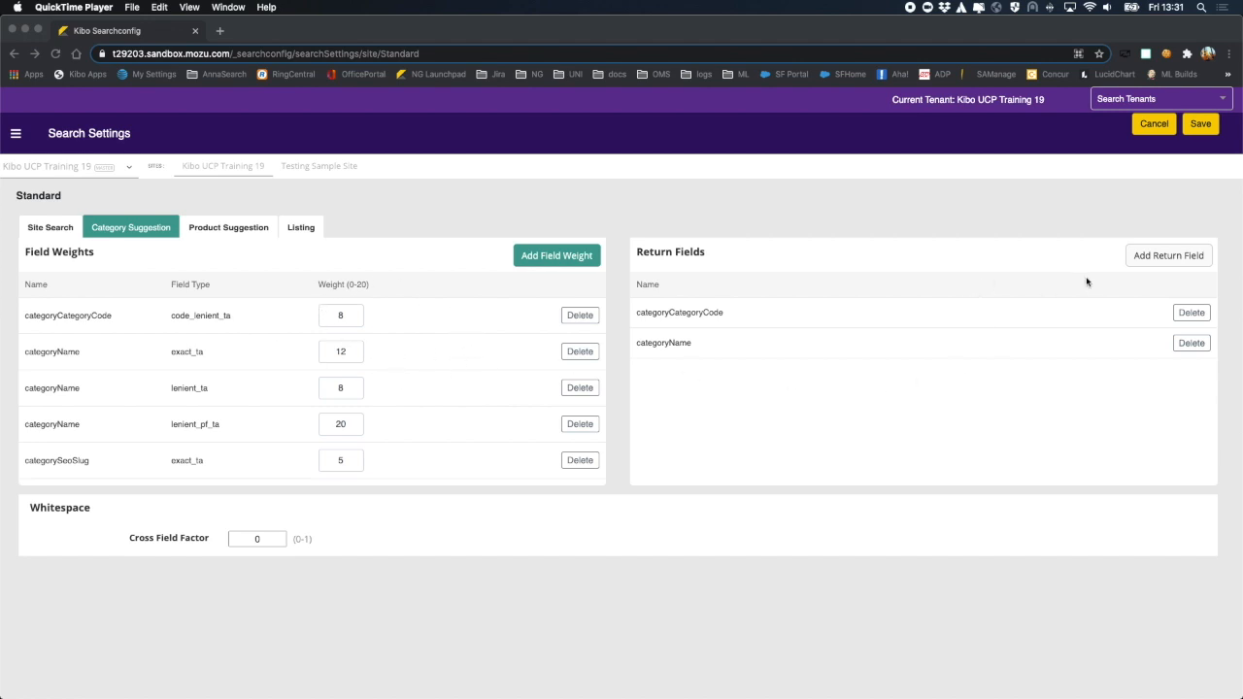
- Add categoryImageUrls as a return field for the Standard configuration's category suggestions
click(1170, 261)
click(1171, 259)
click(772, 405)
scroll(661, 458, down, 2)
scroll(661, 458, down, 5)
click(567, 481)
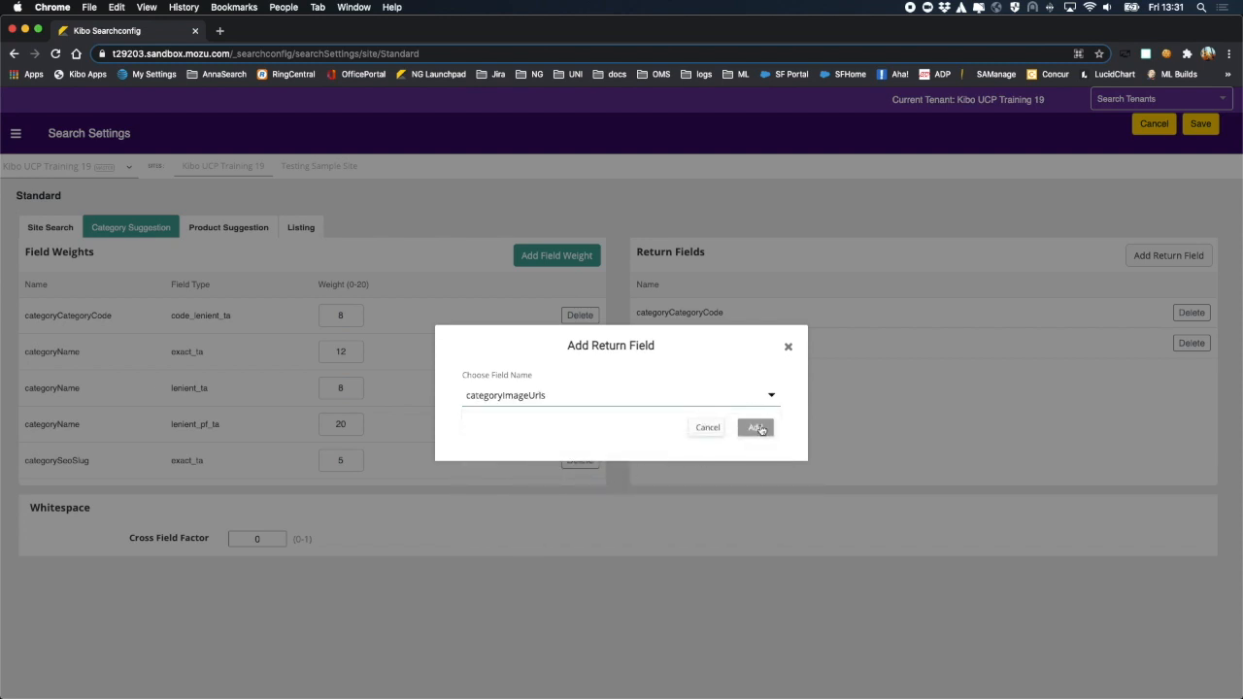
click(759, 428)
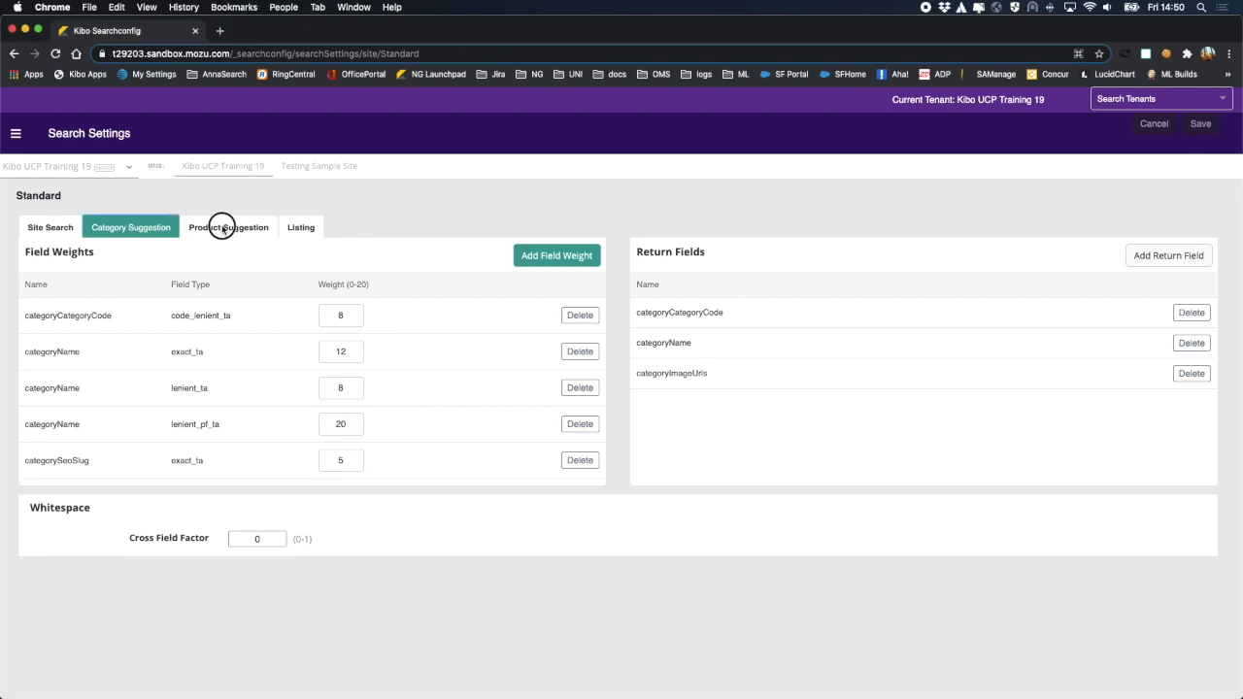
- Review the Product Suggestion settings, including product slicing, field weights and return fields, and open the Listing settings
click(229, 229)
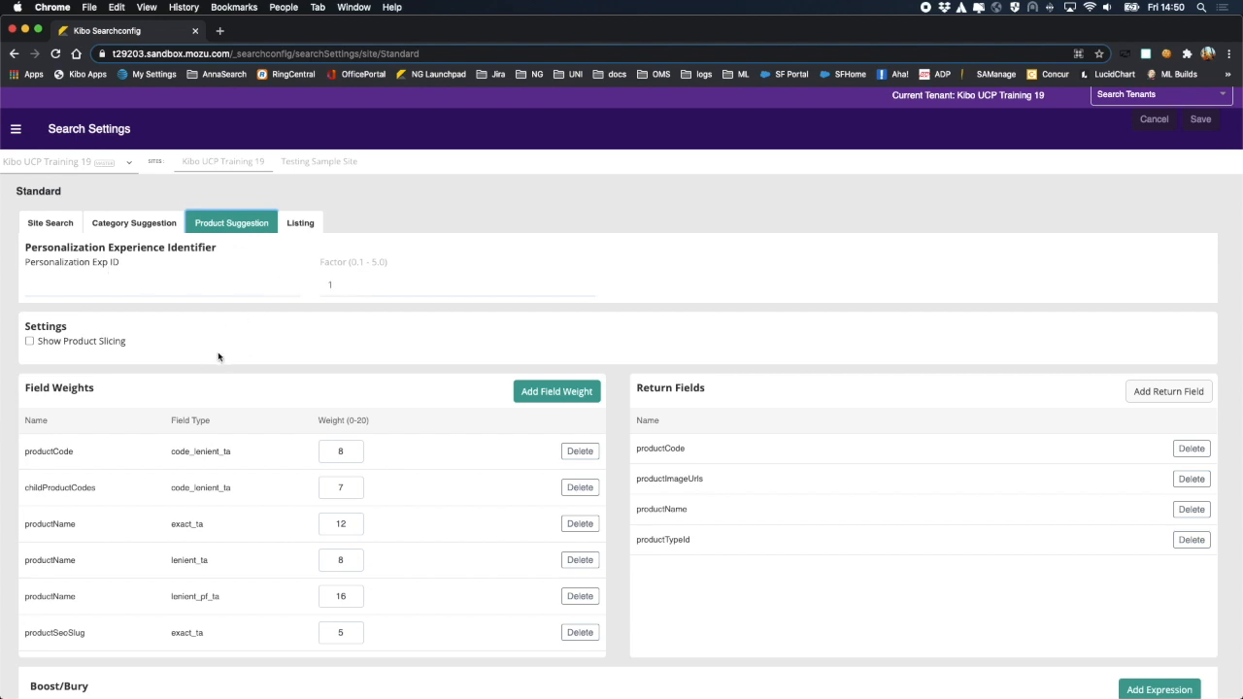
click(29, 342)
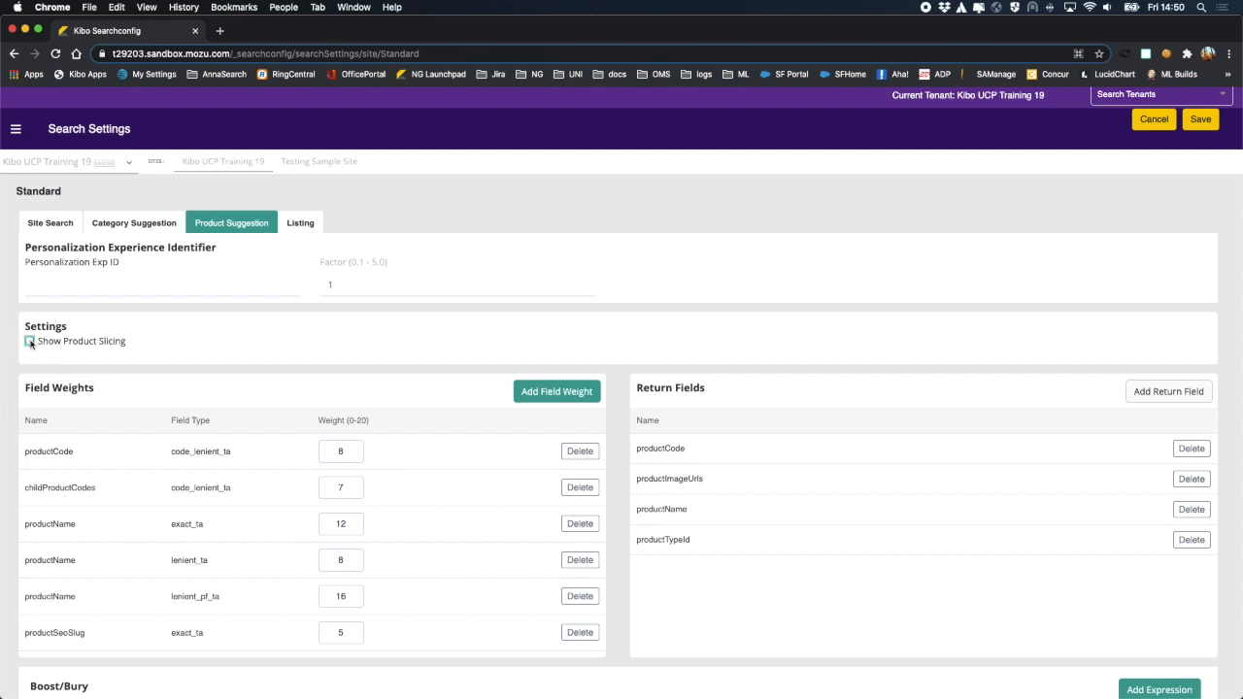
scroll(294, 355, down, 2)
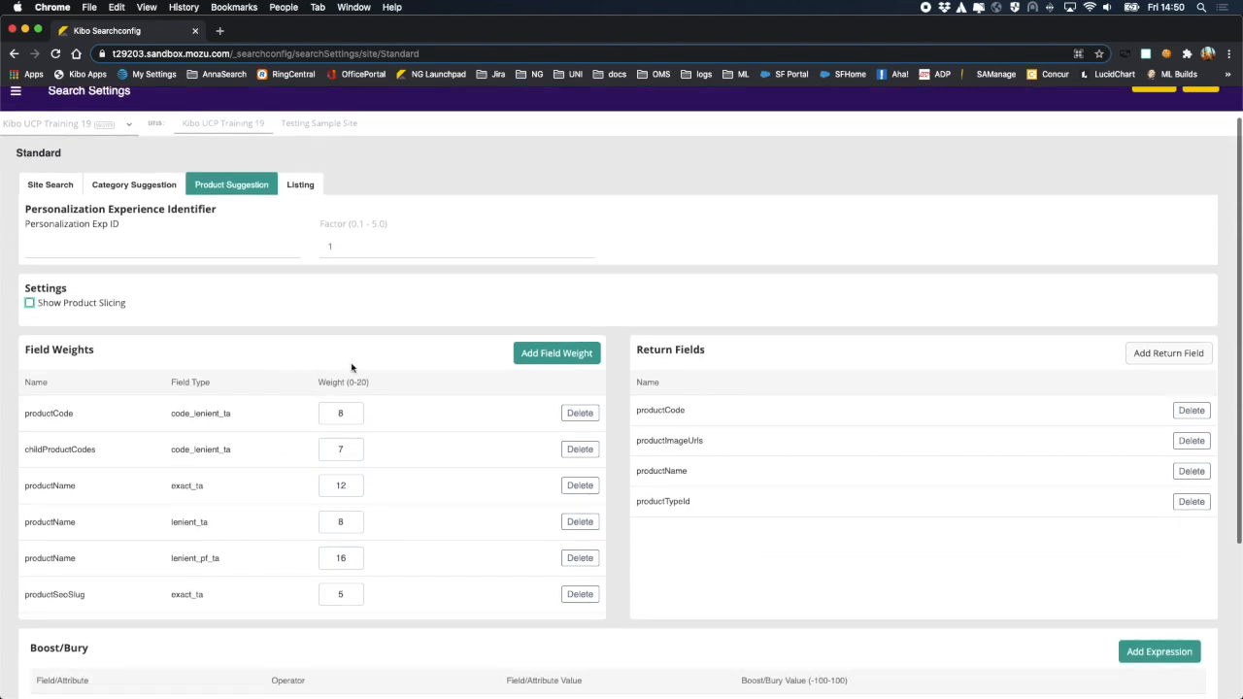
scroll(353, 367, down, 2)
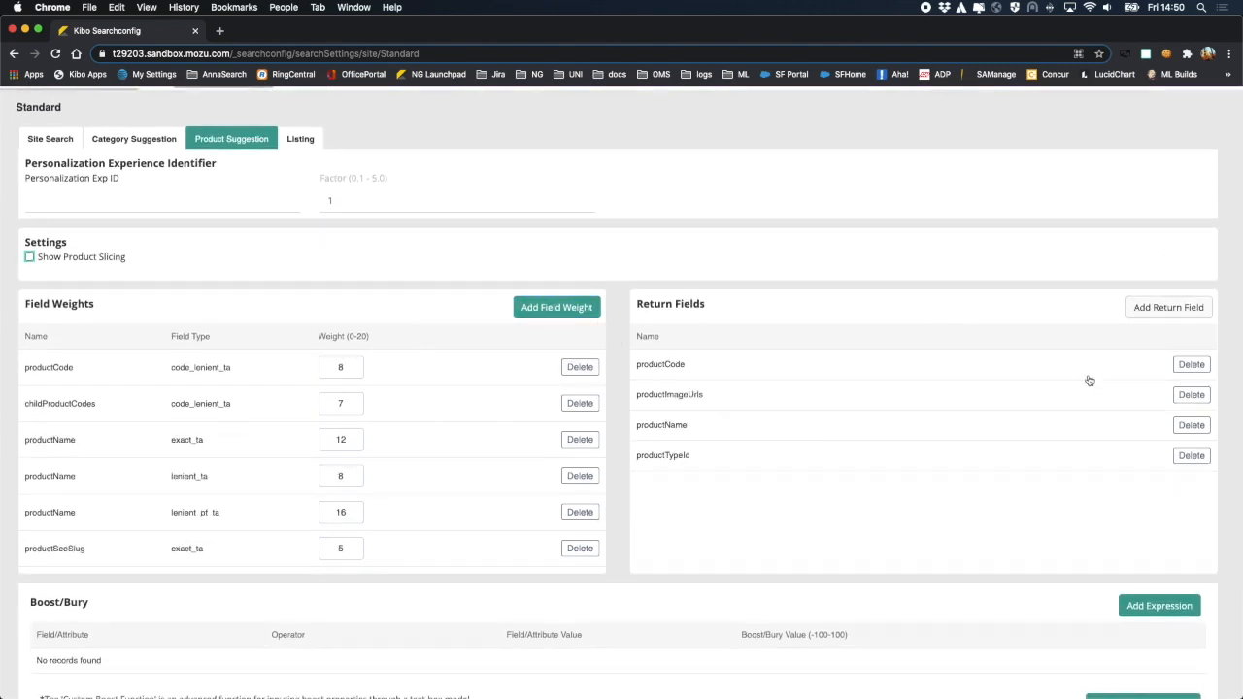
scroll(838, 346, down, 2)
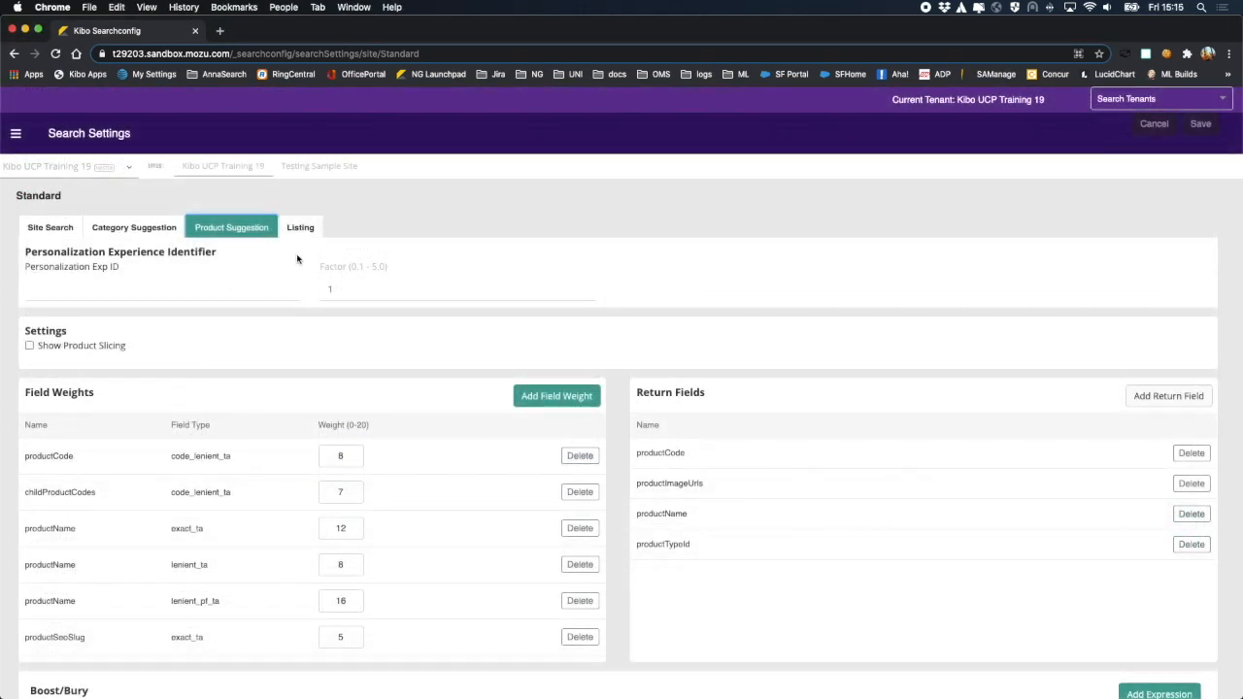
click(302, 228)
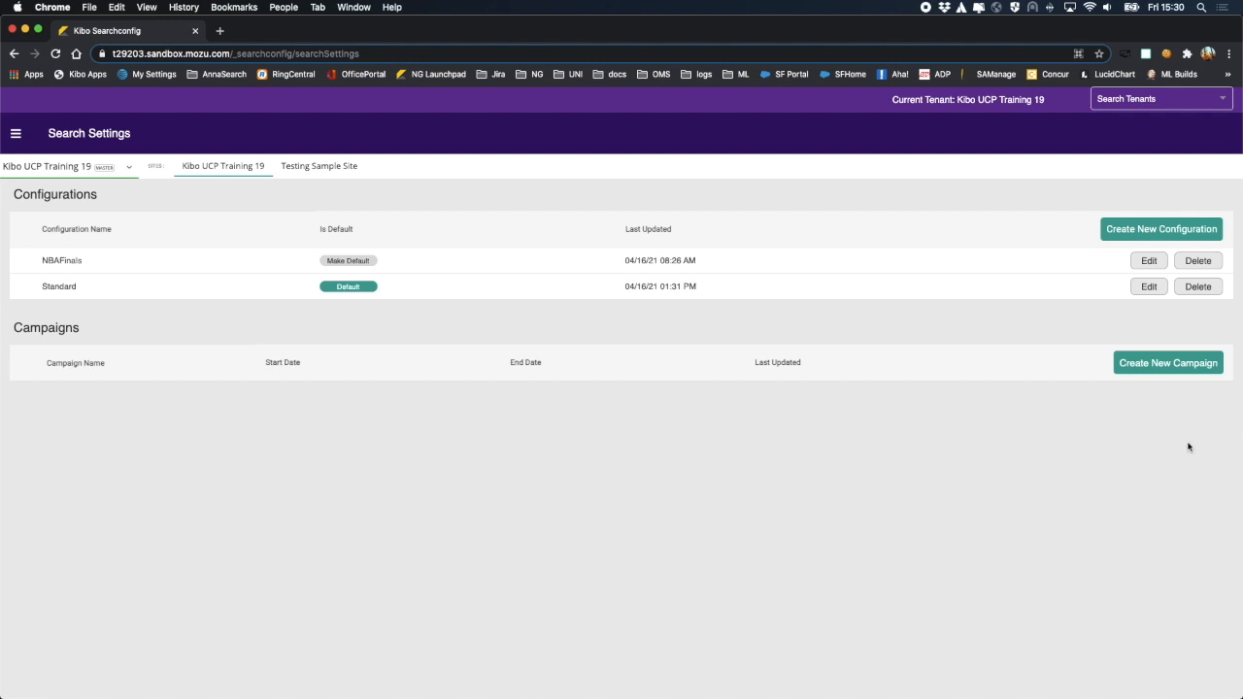
- Create a new search campaign named July 4th with the description July 4th
click(1166, 362)
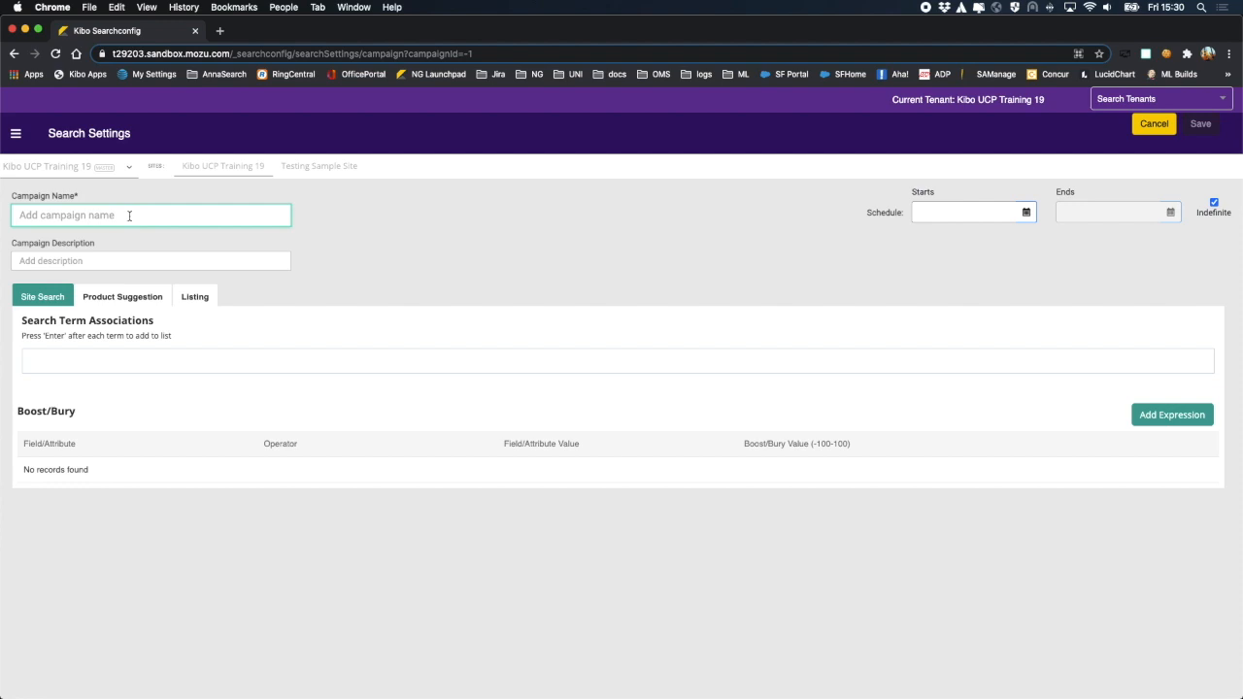
text(July 4th)
key(Tab)
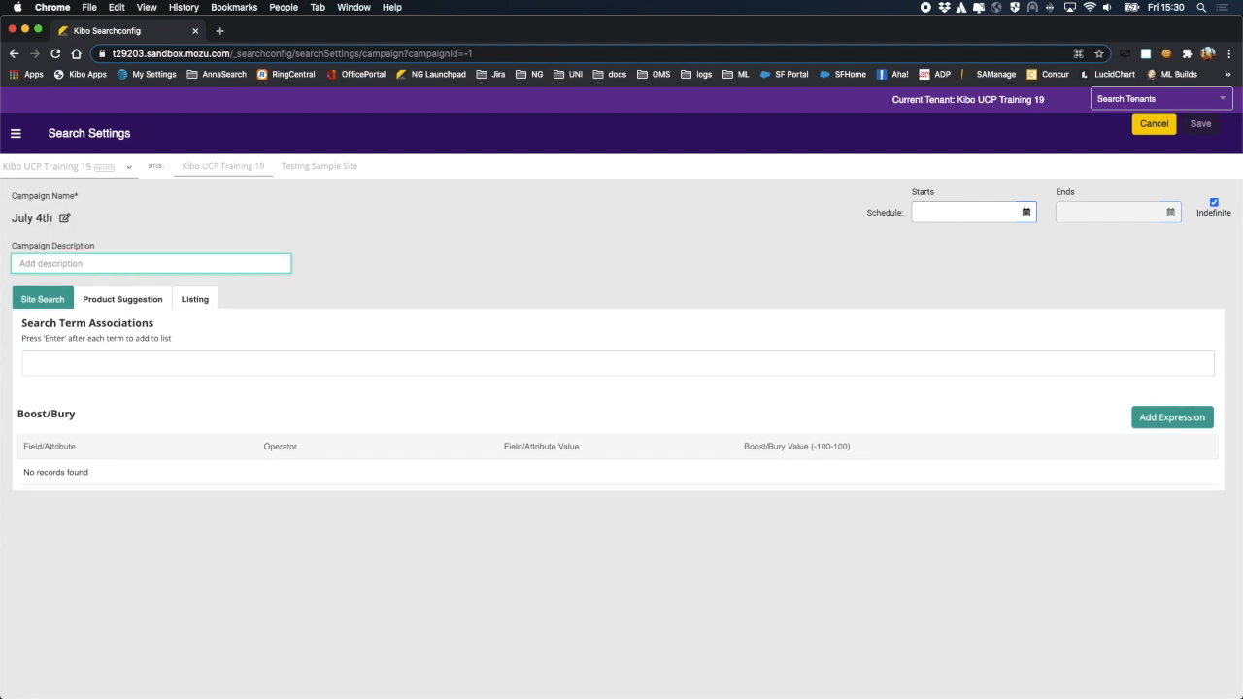
text(Ju)
- Schedule the July 4th campaign to start on 07/02/2021 at 15:30
click(947, 211)
click(1052, 236)
click(1051, 236)
click(1052, 236)
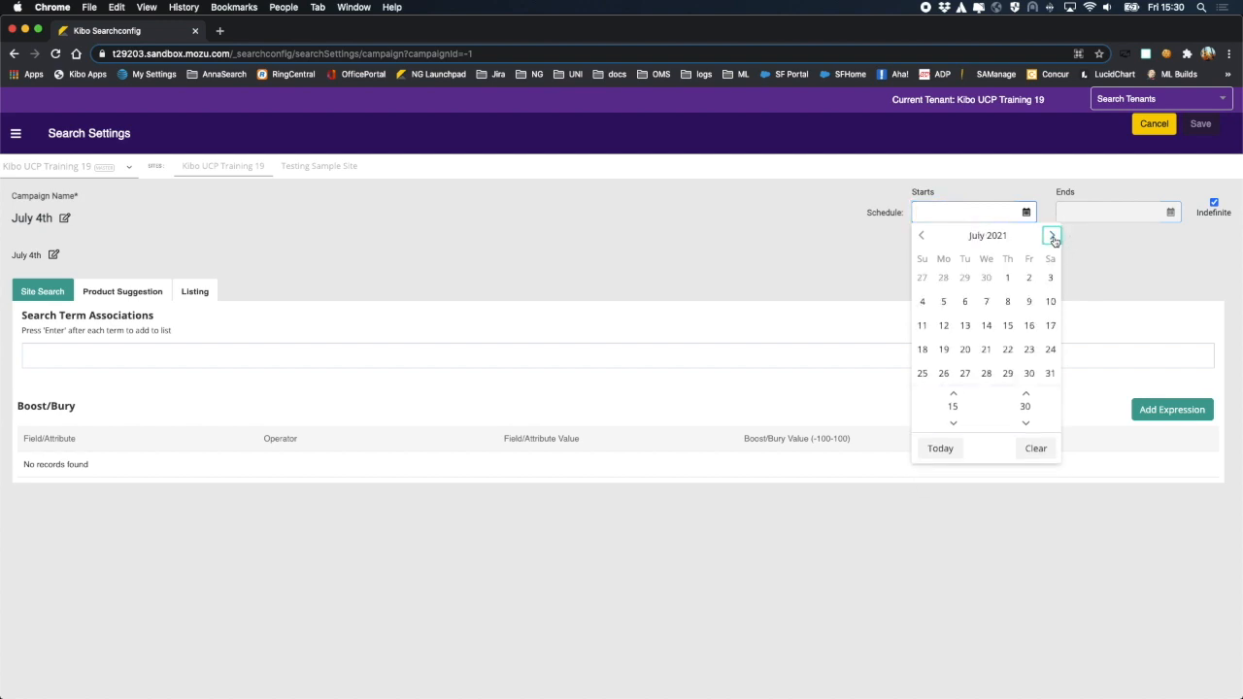
click(1027, 279)
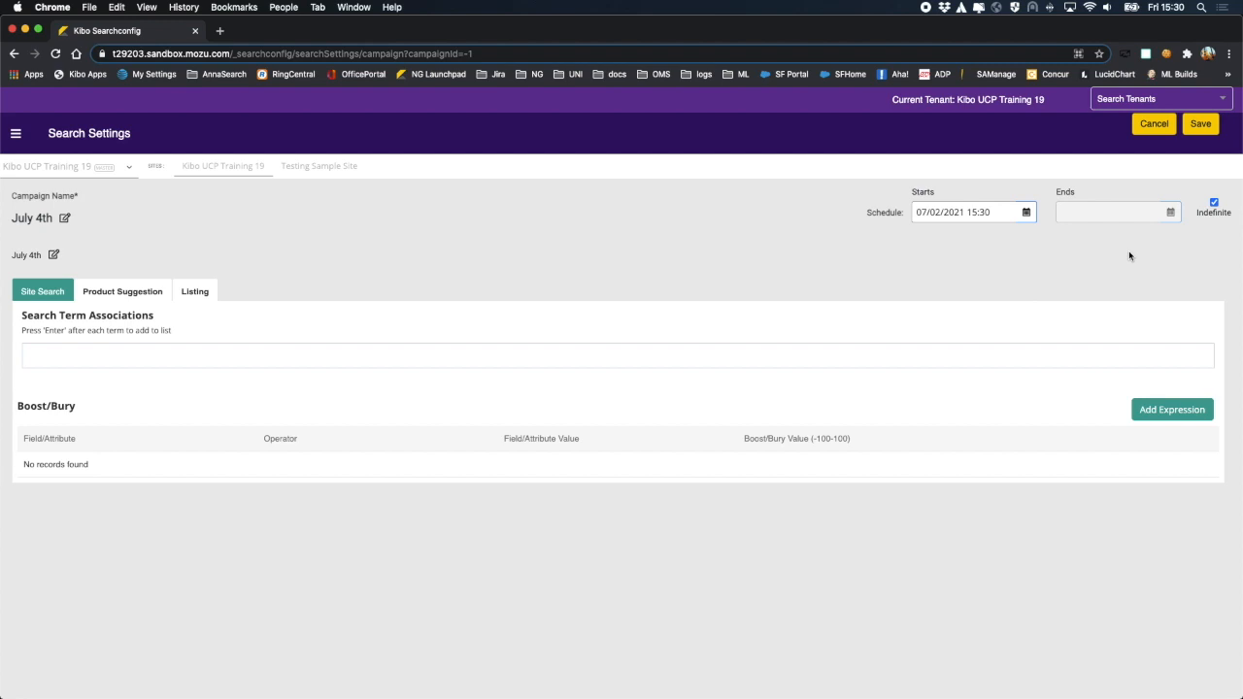
- Turn off the campaign's indefinite duration and set its end to 07/06/2021 at 15:30
click(1214, 204)
click(1146, 213)
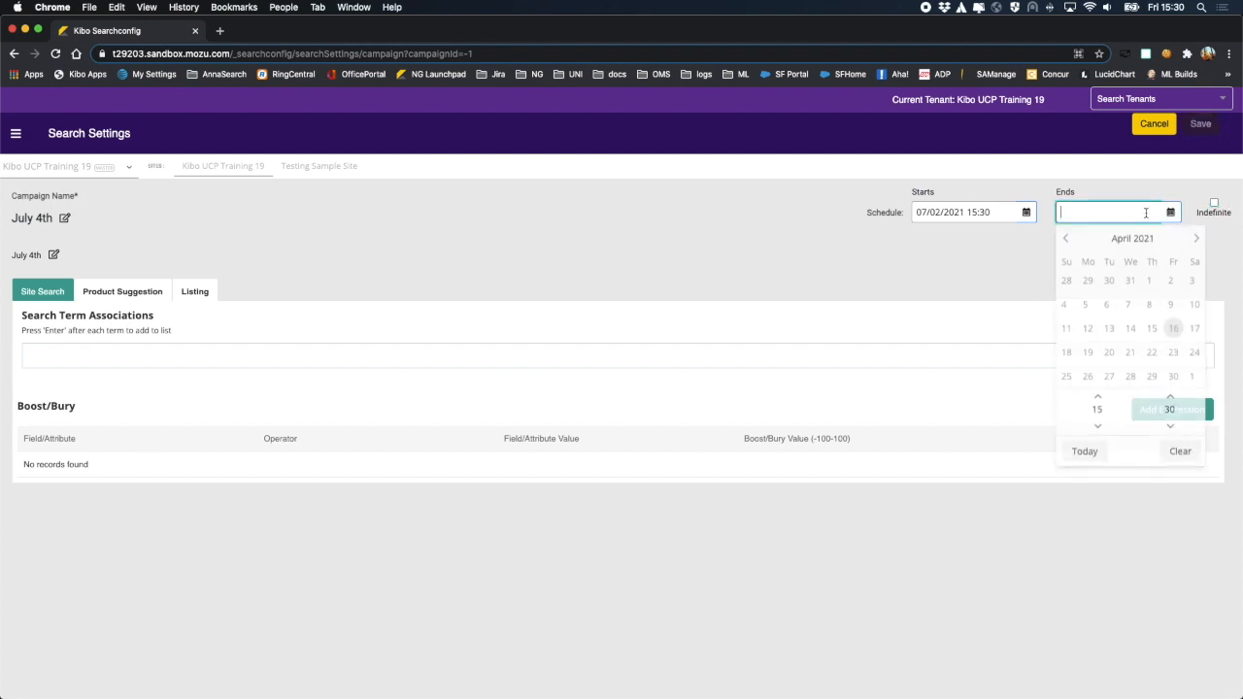
click(1195, 237)
click(1195, 237)
click(1195, 237)
click(1113, 307)
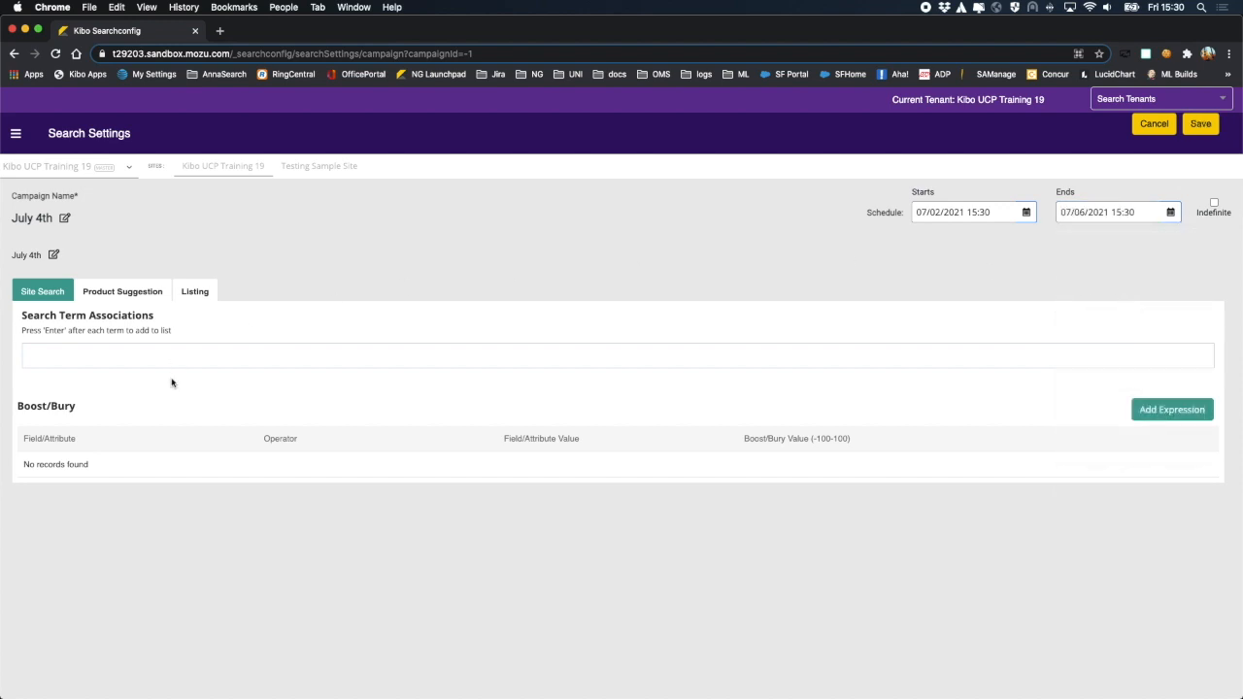
- Add Independence Day, Independent and Fireworks as search term associations for the campaign's site search
click(136, 353)
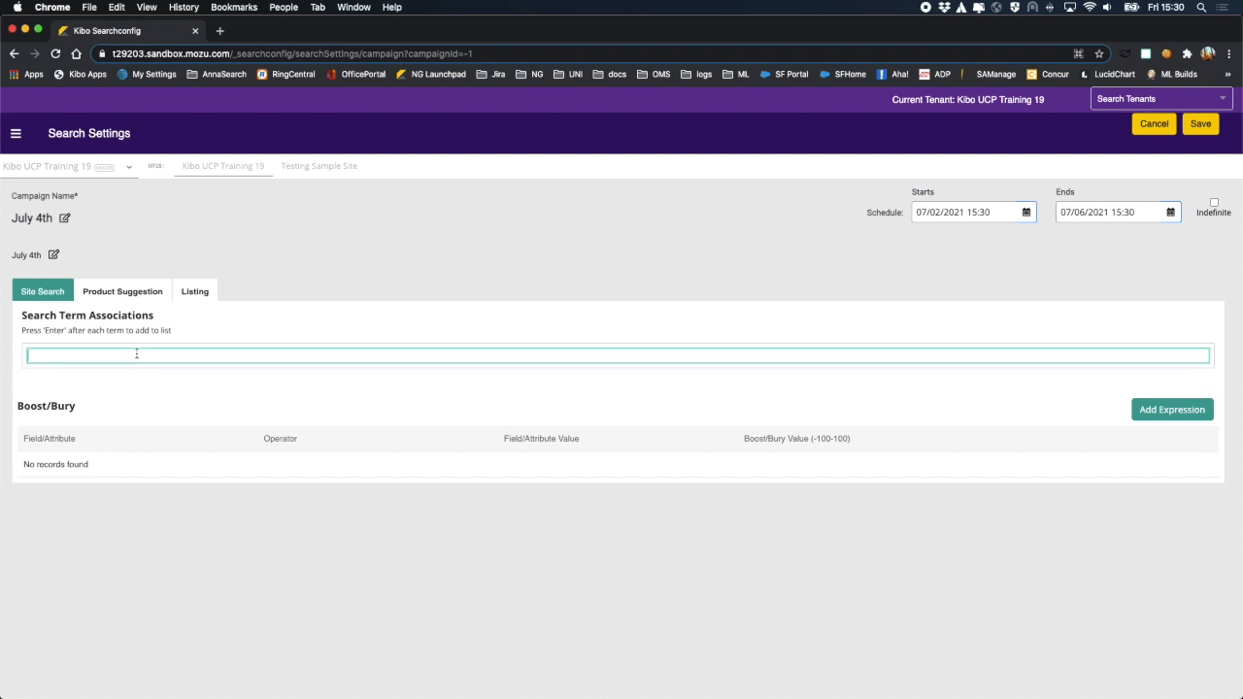
text(Independenc)
text(Day)
key(Return)
text(Ind)
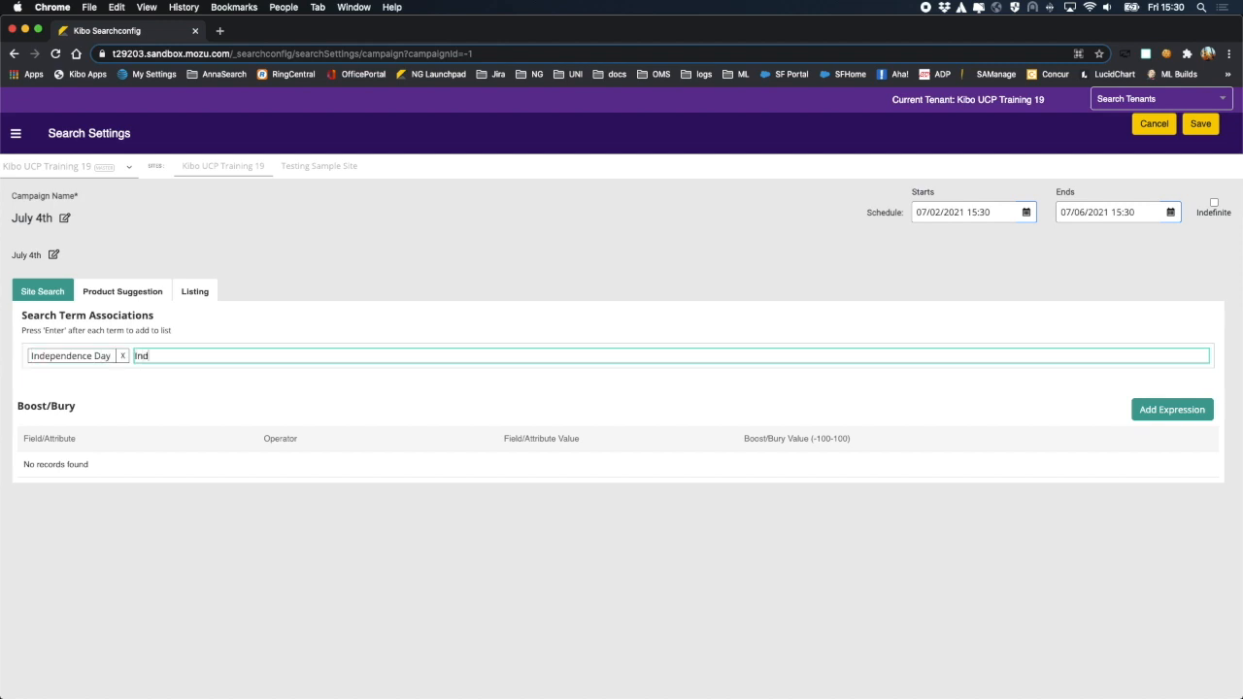
text(ependent)
key(Return)
text(Firework)
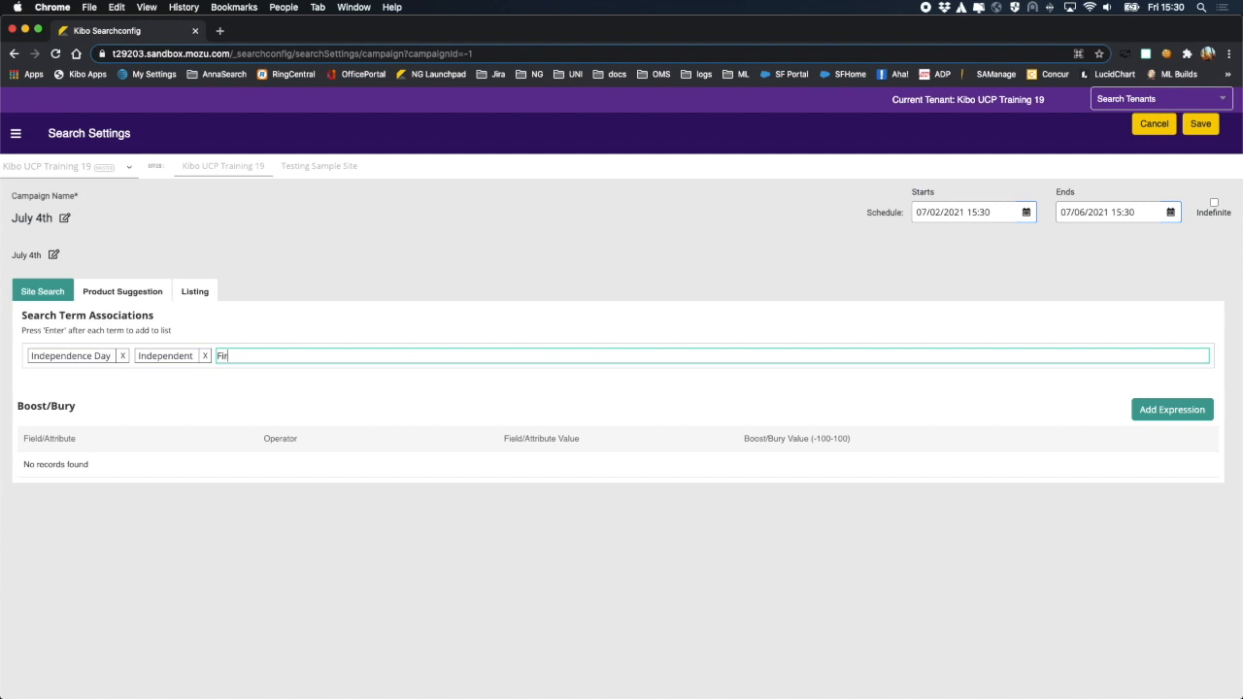
text(s)
key(Return)
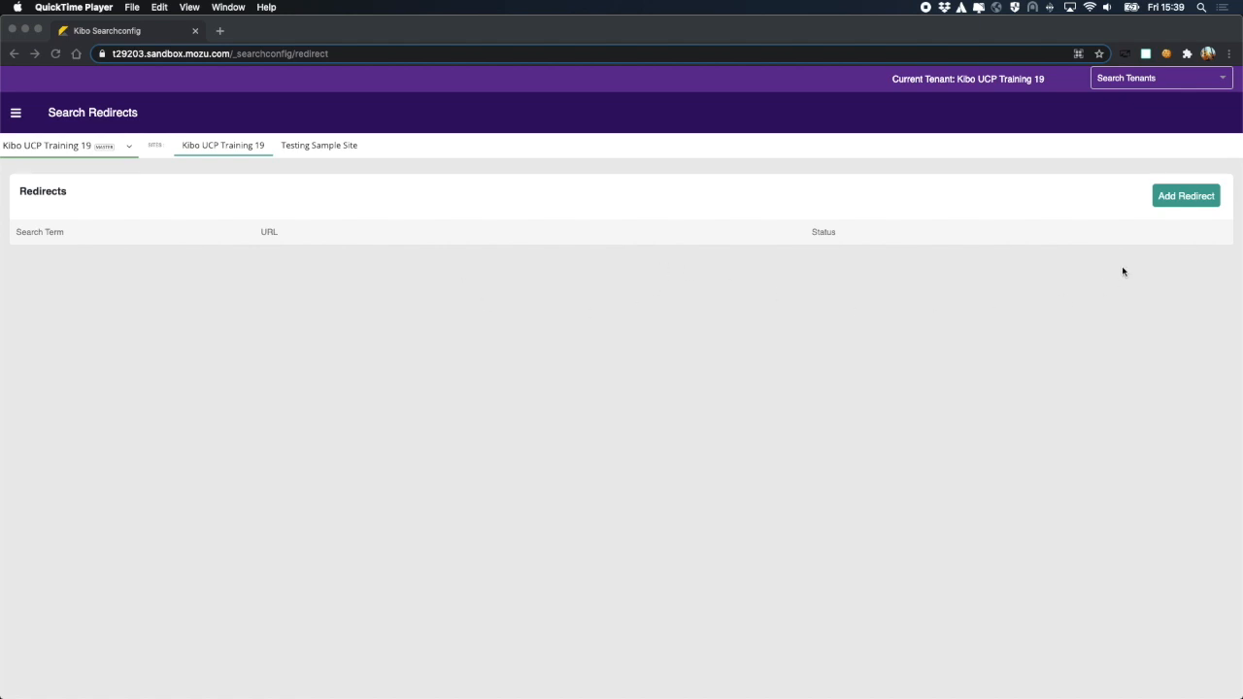
click(1186, 198)
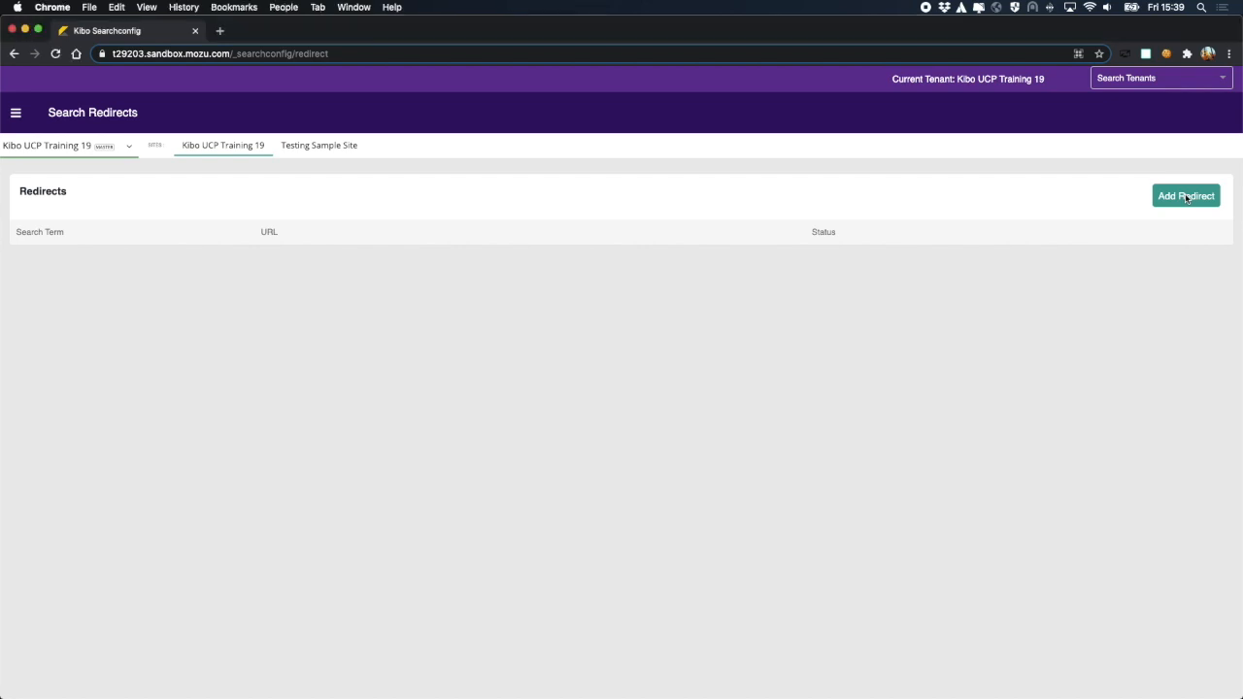
click(1184, 197)
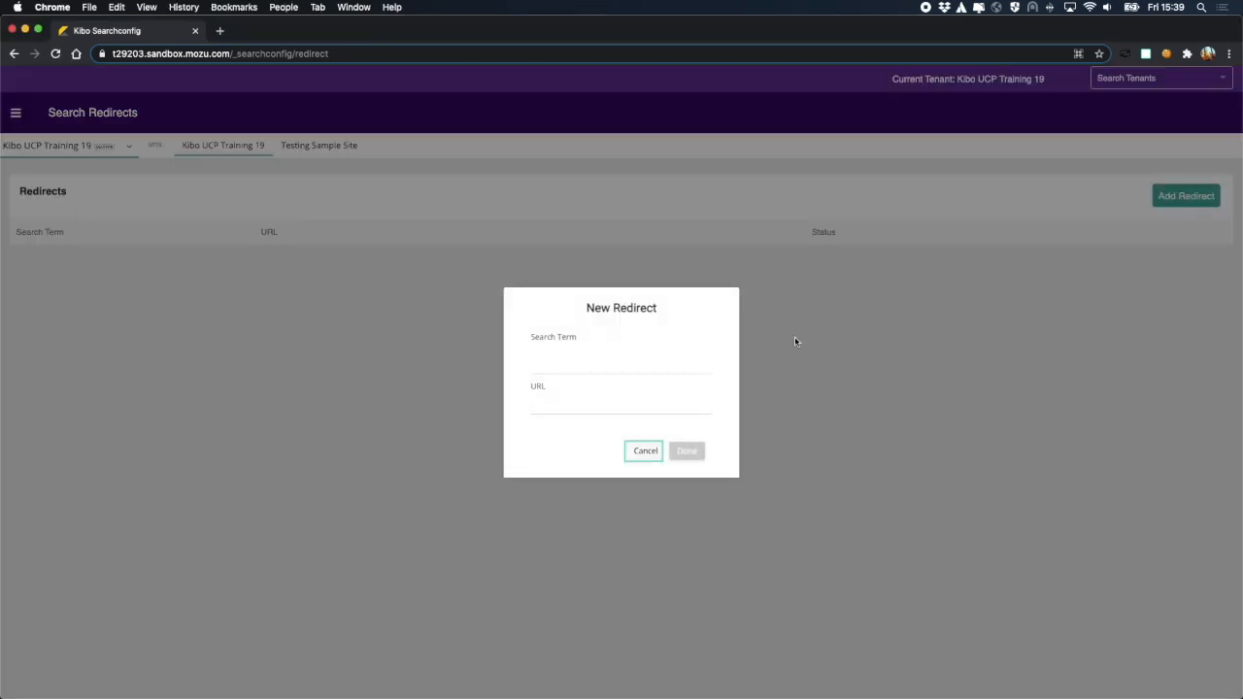
click(582, 366)
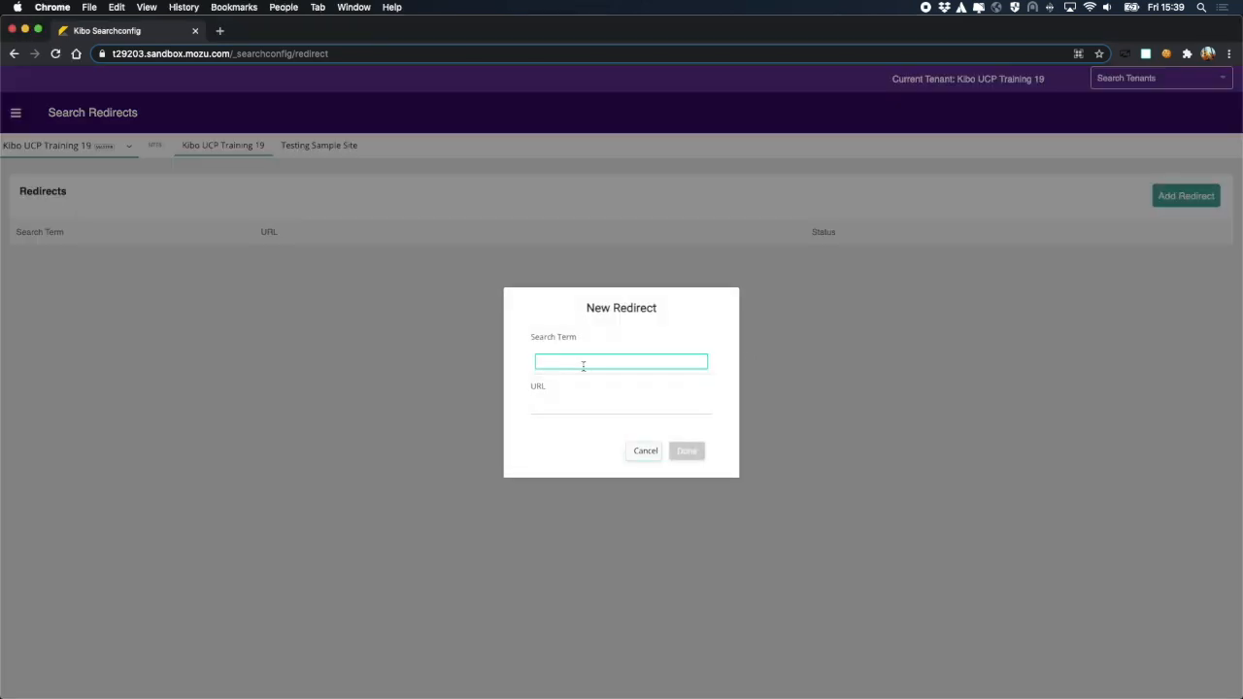
text(July4th)
key(Return)
click(601, 406)
text(http)
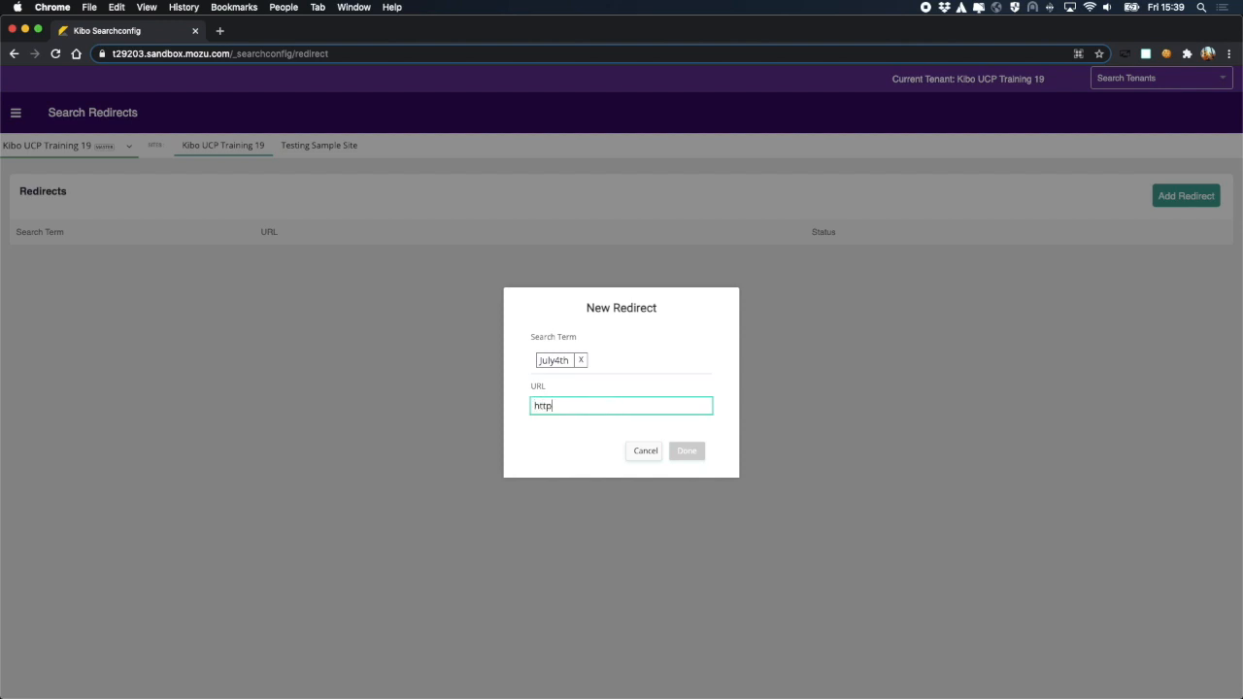
text(s://www.site.com/july4th/c/18)
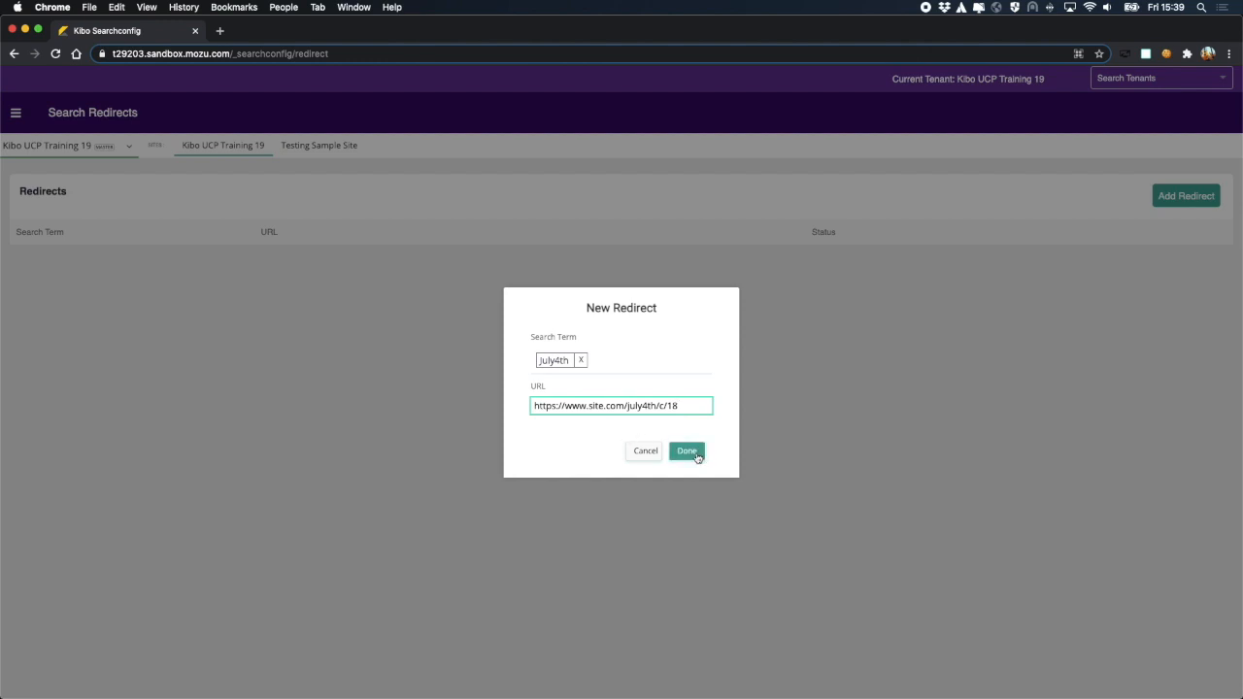
click(687, 452)
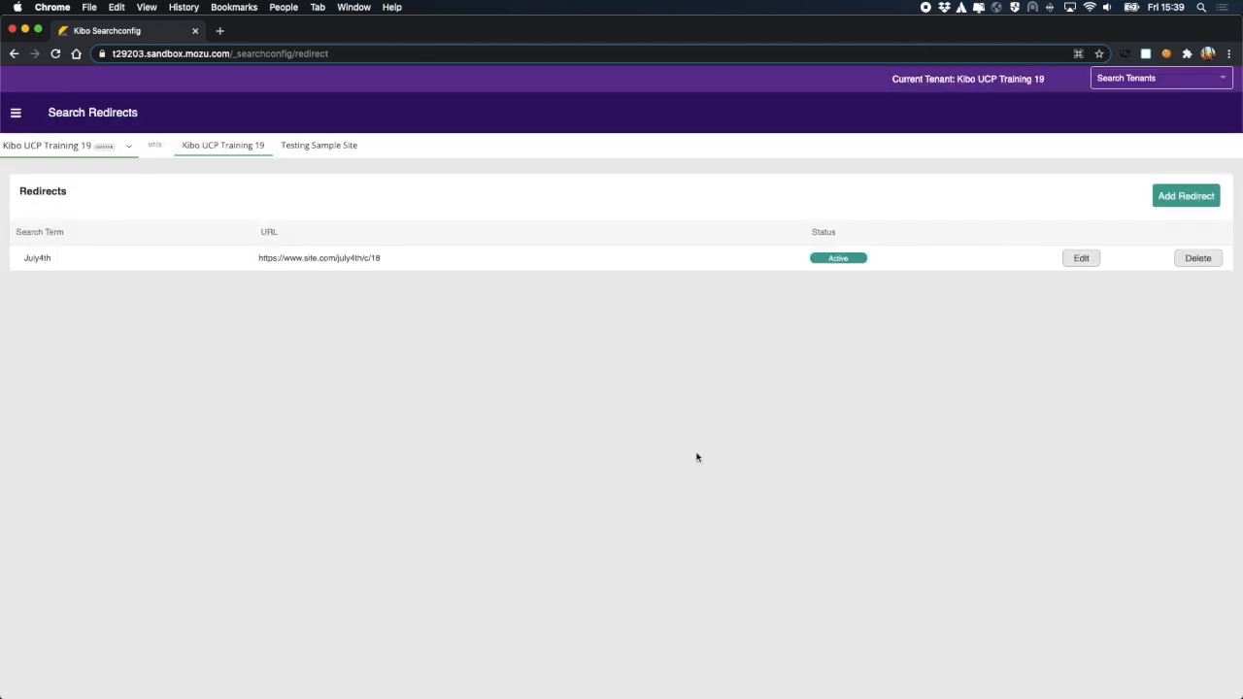